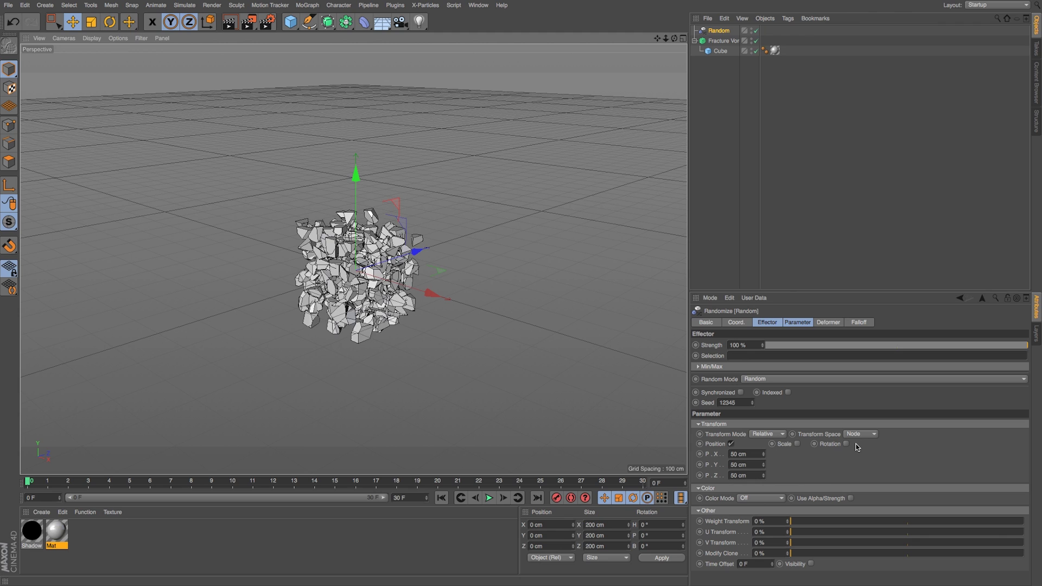
# Make the Random effector rotate the fragments and lower its Strength so the pieces reassemble.
pyautogui.click(847, 444)
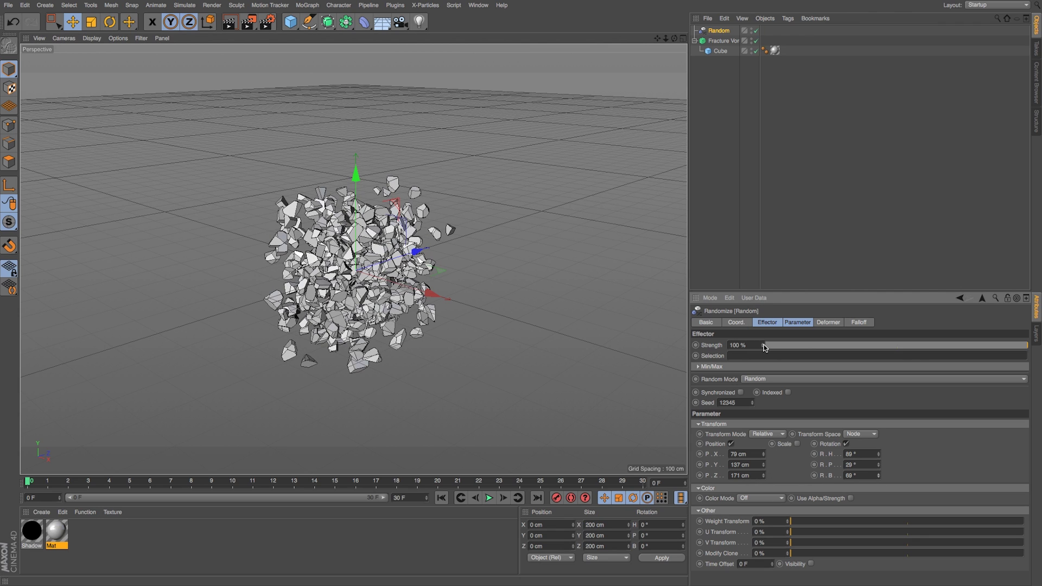
pyautogui.moveTo(765, 348); pyautogui.dragTo(682, 349)
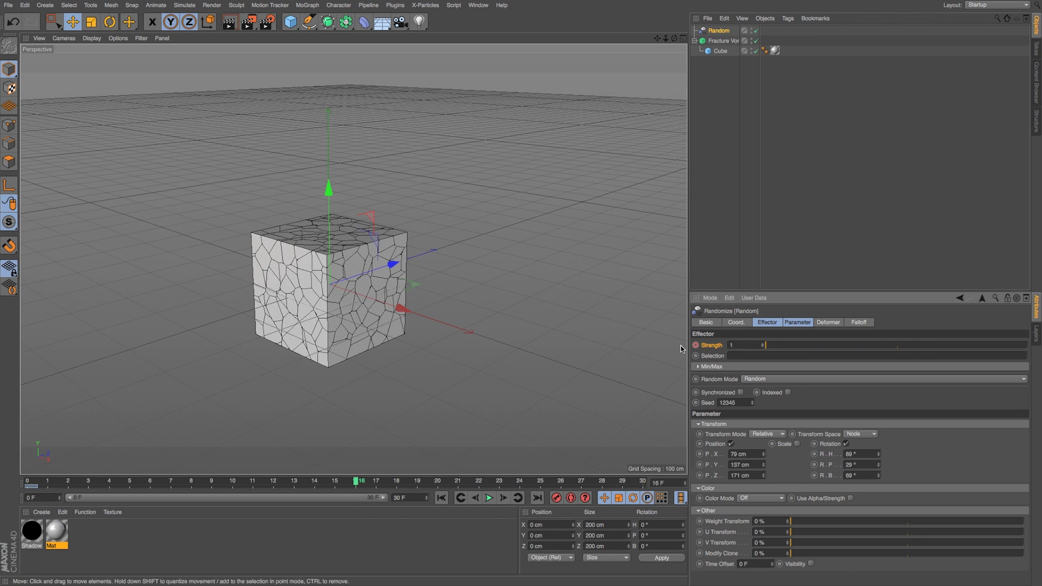
pyautogui.click(722, 41)
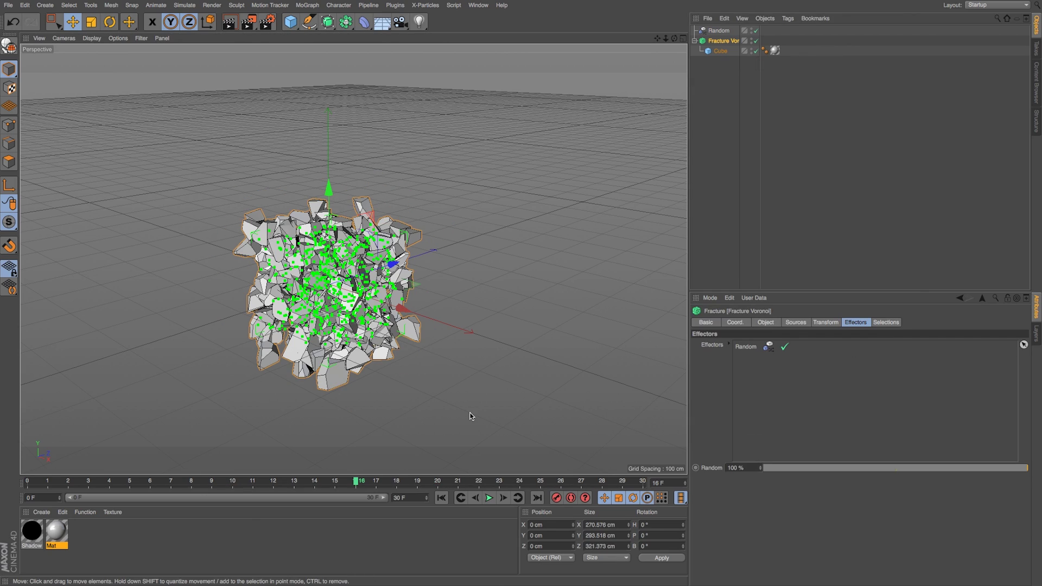
pyautogui.click(329, 22)
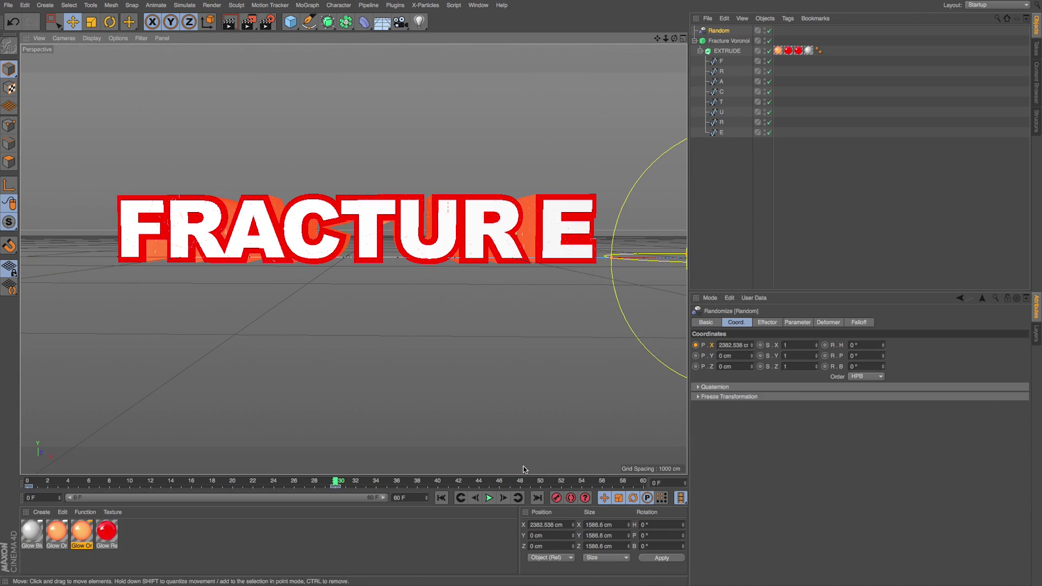
# Scrub through the FRACTURE text shattering, then add a Step effector to Fracture Voronoi.
pyautogui.moveTo(524, 480); pyautogui.dragTo(218, 471)
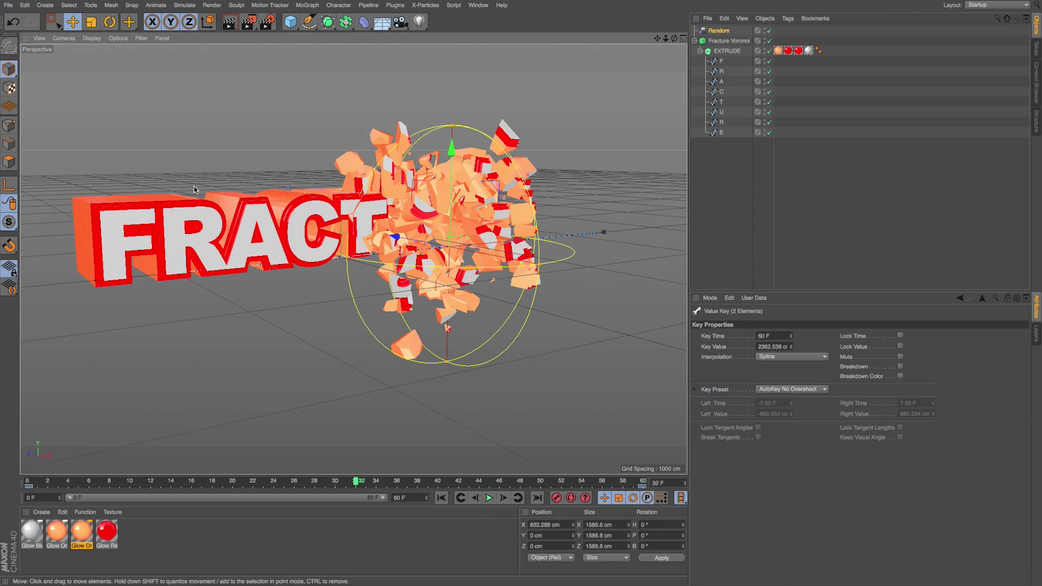
pyautogui.click(729, 41)
pyautogui.click(307, 5)
pyautogui.moveTo(315, 21)
pyautogui.click(410, 166)
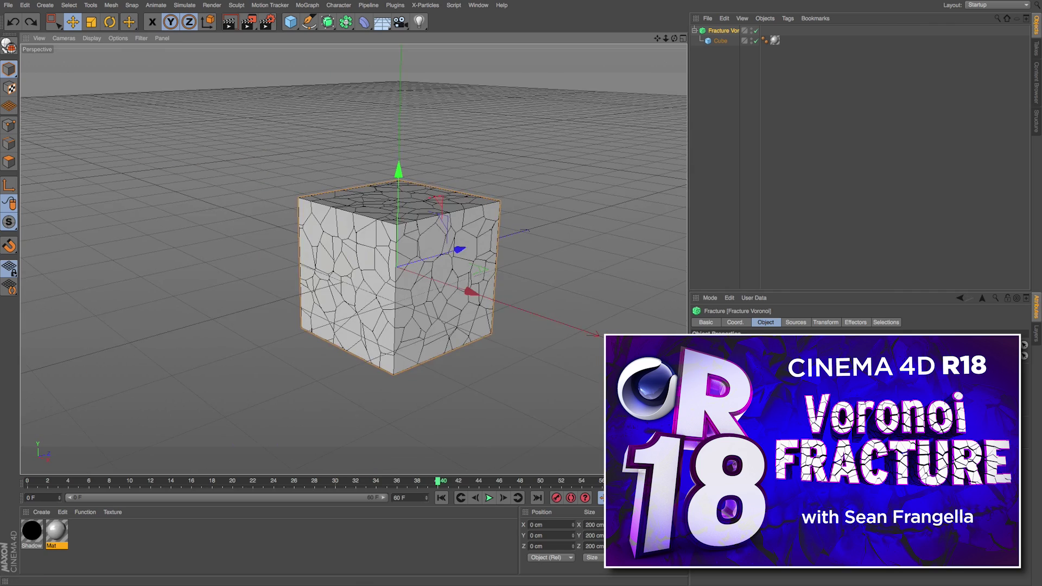
# Add a Random effector and a Step effector to the Fracture Voronoi cube.
pyautogui.click(307, 5)
pyautogui.click(413, 109)
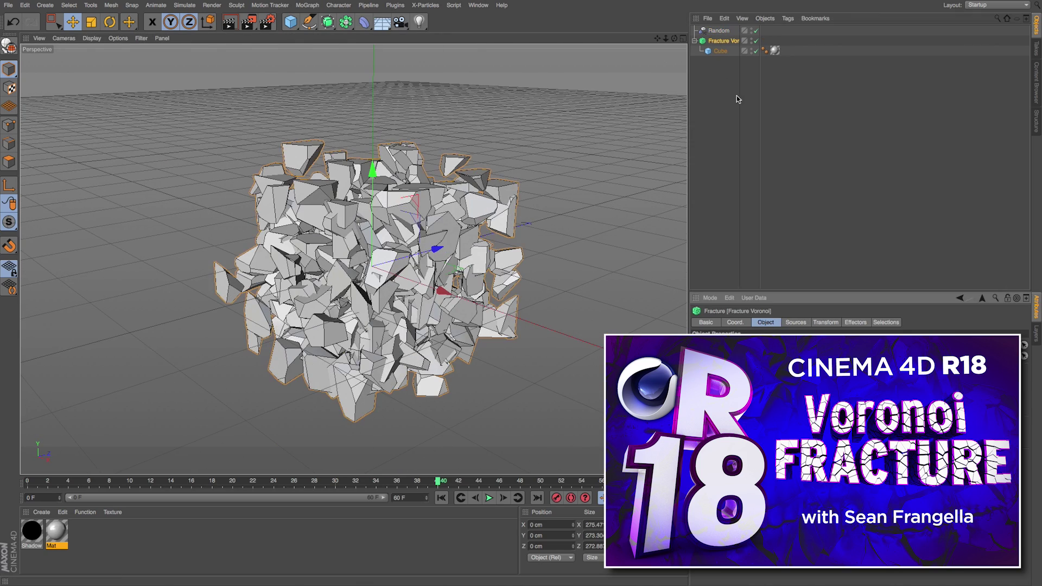
pyautogui.click(717, 31)
pyautogui.click(307, 5)
pyautogui.click(412, 151)
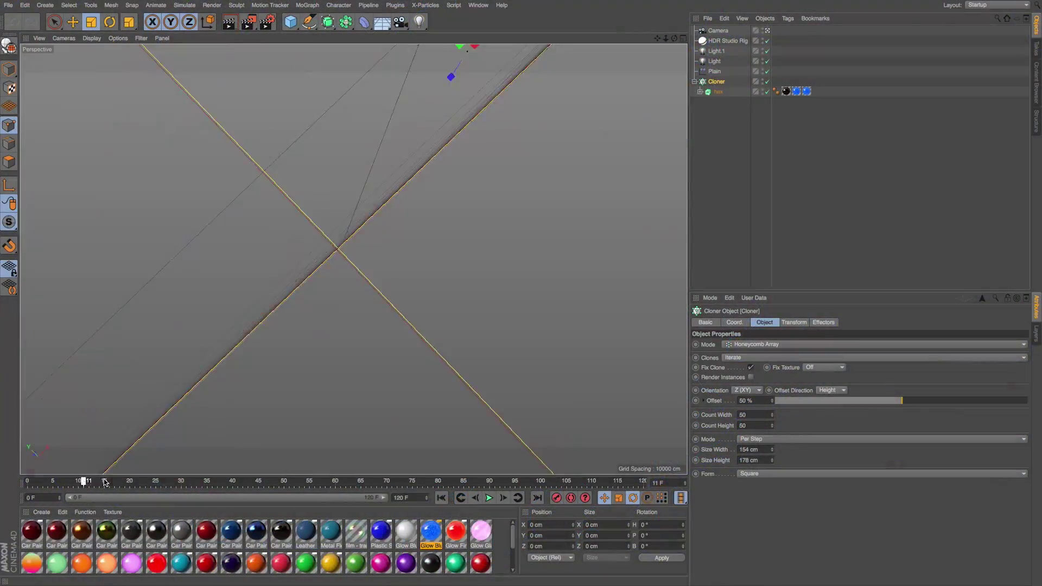
# Try a 98% row offset and undo it, then set the honeycomb Orientation to Y (XZ).
pyautogui.moveTo(81, 481); pyautogui.dragTo(252, 482)
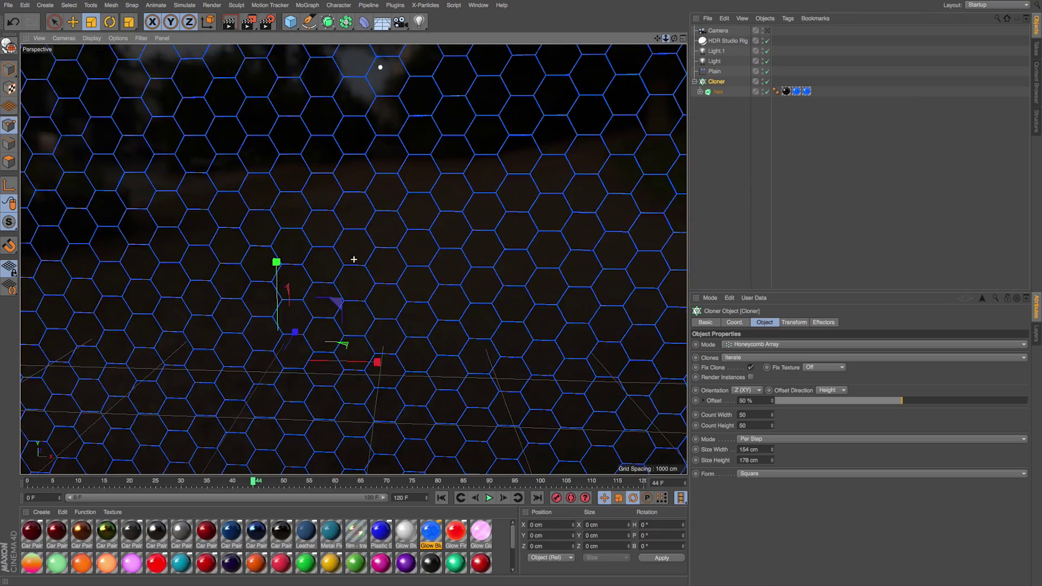
pyautogui.scroll(-10, 470, 214)
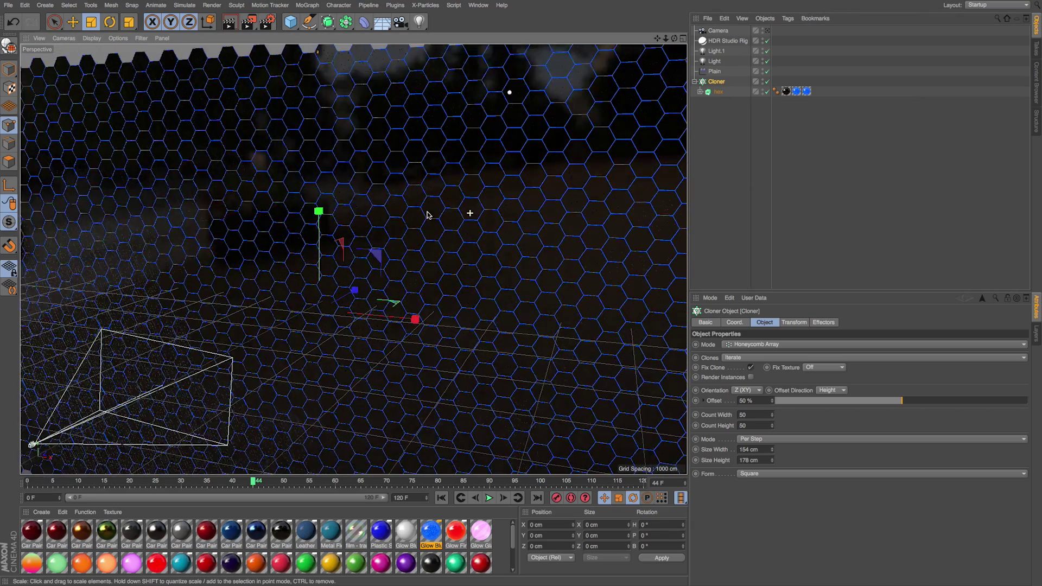
pyautogui.moveTo(773, 403); pyautogui.dragTo(1023, 400)
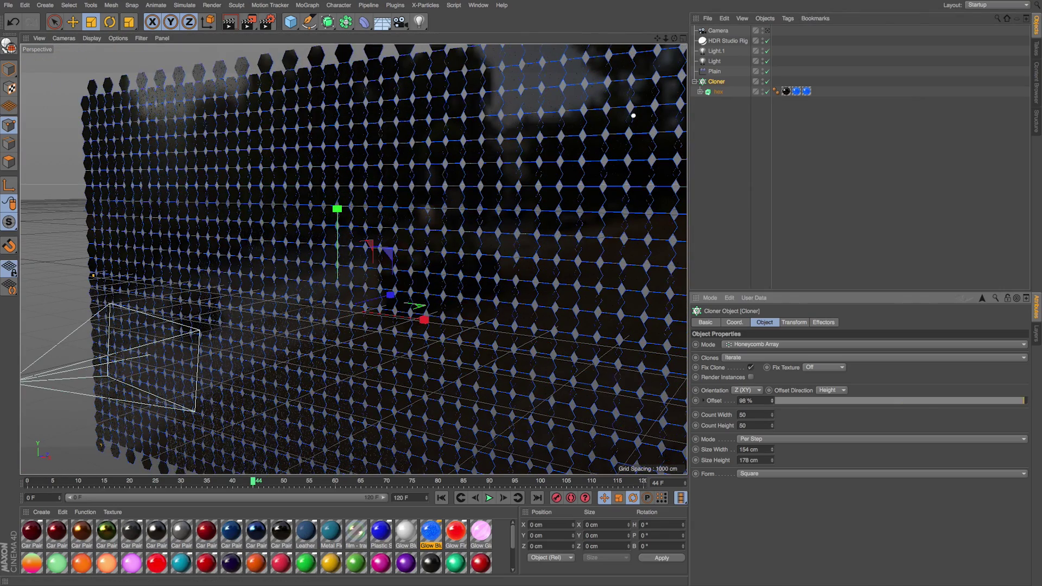
pyautogui.hotkey('ctrl', 'z')
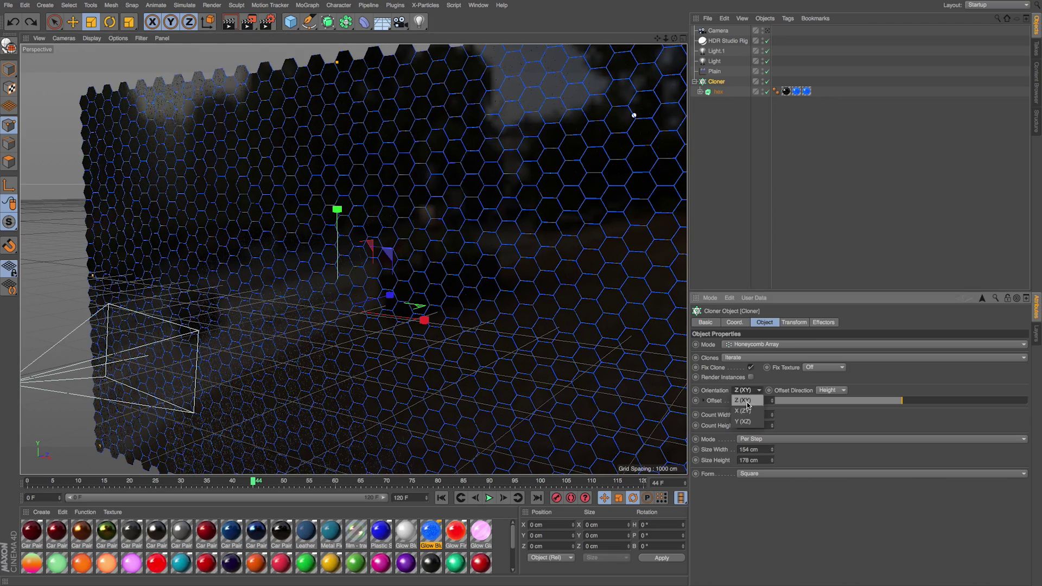
pyautogui.click(744, 390)
pyautogui.click(746, 408)
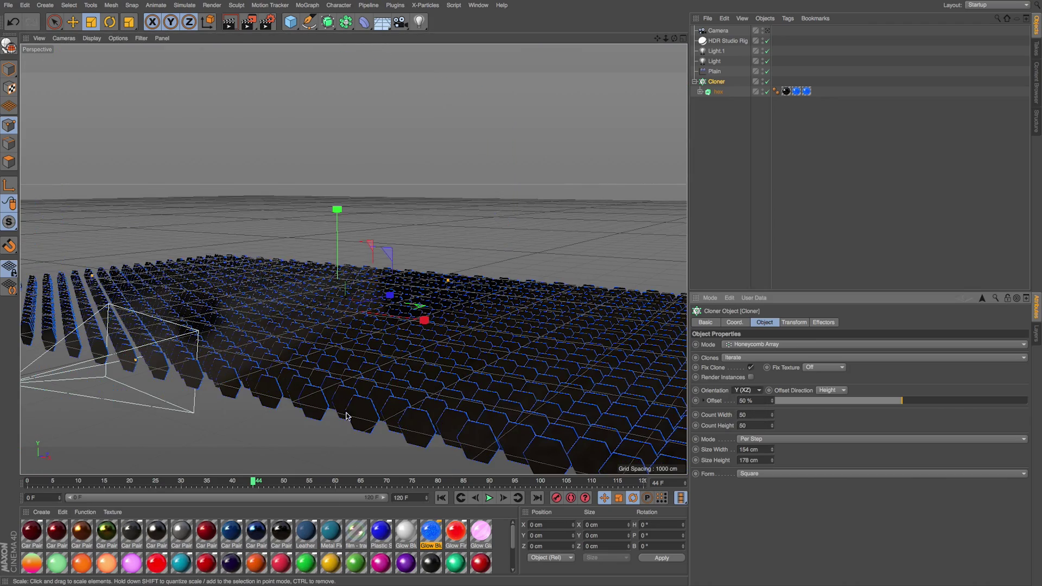
# Widen the honeycomb to 64 clones across and settle the row offset at 51%.
pyautogui.keyDown('alt'); pyautogui.moveTo(366, 389); pyautogui.dragTo(431, 429); pyautogui.keyUp('alt')
pyautogui.moveTo(771, 402); pyautogui.dragTo(781, 400)
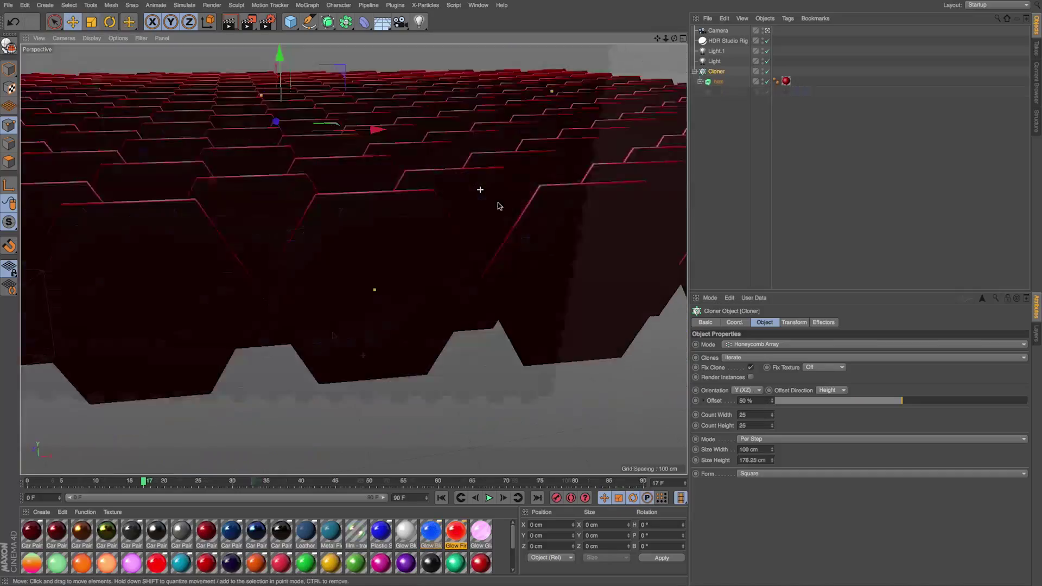
pyautogui.keyDown('alt'); pyautogui.moveTo(482, 187); pyautogui.dragTo(561, 126); pyautogui.keyUp('alt')
pyautogui.moveTo(772, 415); pyautogui.dragTo(758, 366)
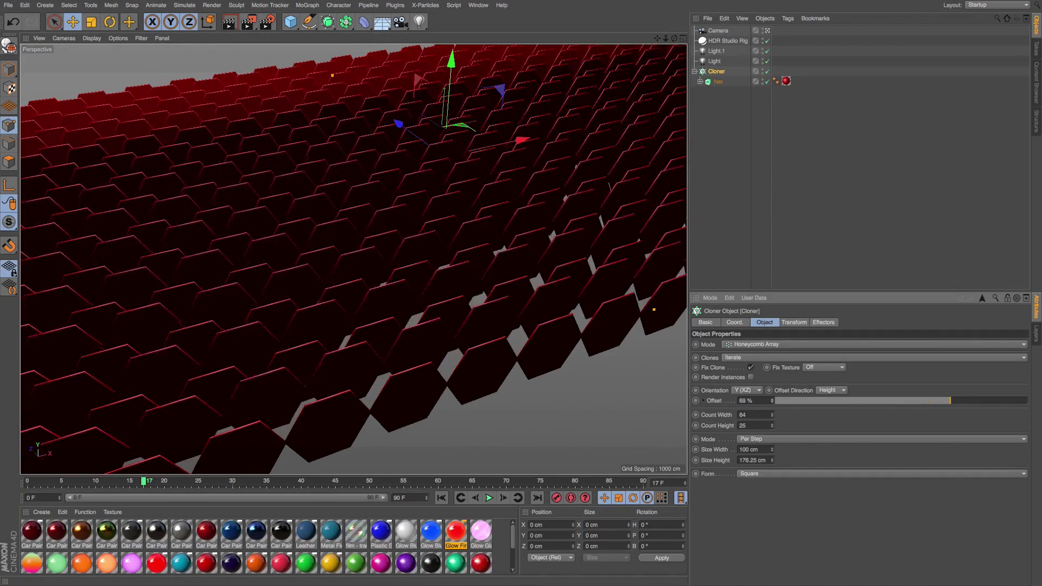
pyautogui.keyDown('alt'); pyautogui.moveTo(565, 174); pyautogui.dragTo(559, 130); pyautogui.keyUp('alt')
pyautogui.moveTo(772, 402); pyautogui.dragTo(770, 412)
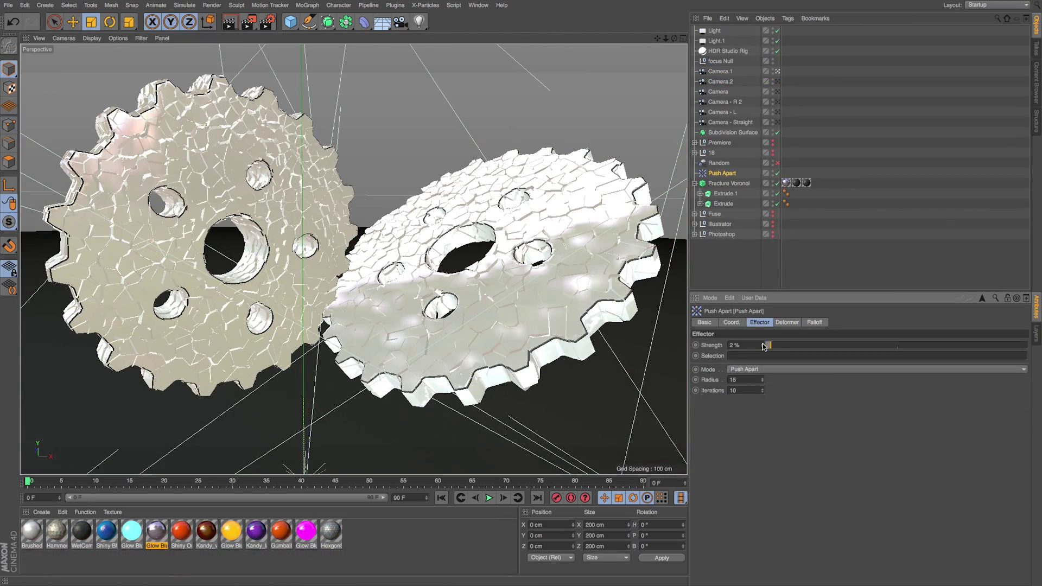
# Raise Push Apart strength to 7% and try the Along X mode, then undo.
pyautogui.moveTo(765, 347); pyautogui.dragTo(783, 345)
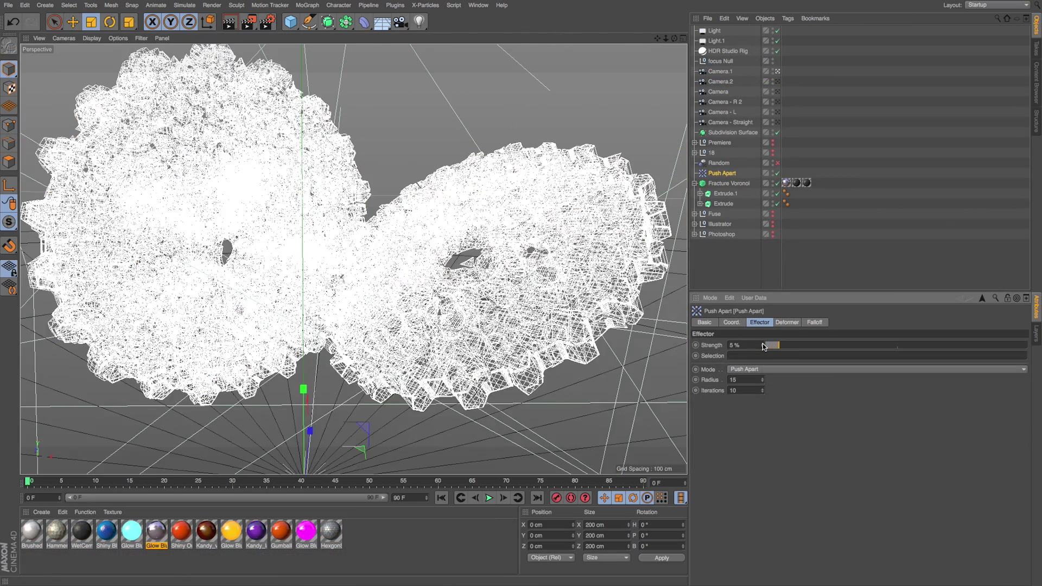
pyautogui.click(760, 369)
pyautogui.click(759, 411)
pyautogui.hotkey('ctrl', 'z')
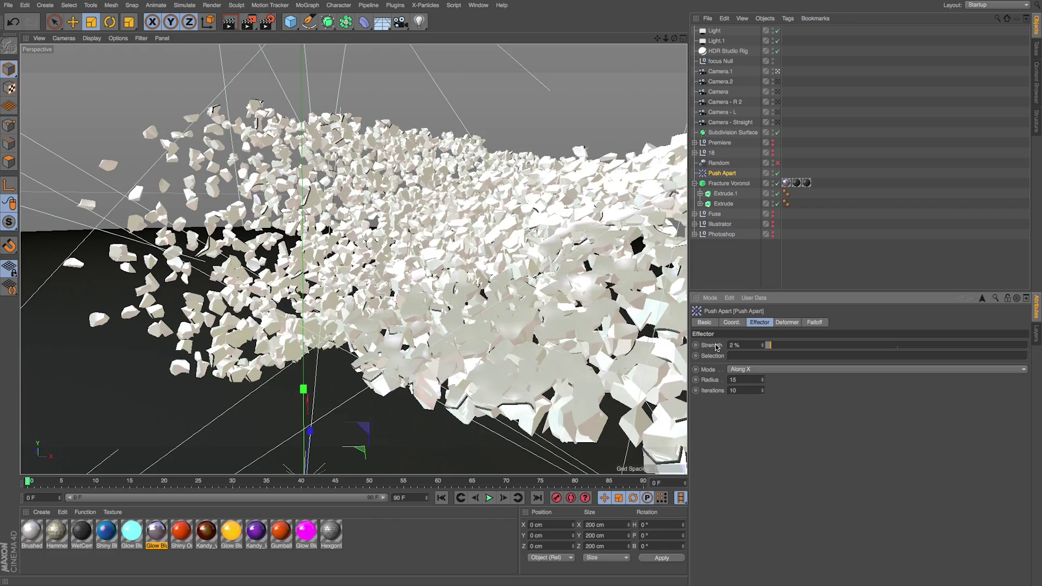
# Switch Push Apart mode to regroup the gears, set strength 675%, and raise the Scale Spline peak.
pyautogui.click(760, 369)
pyautogui.click(760, 379)
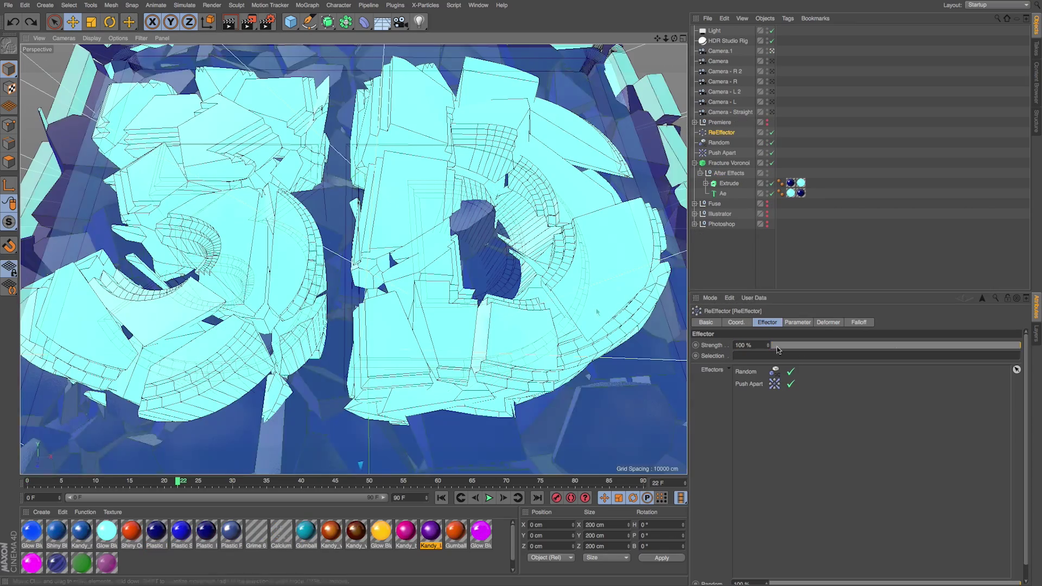
pyautogui.moveTo(768, 346); pyautogui.dragTo(797, 318)
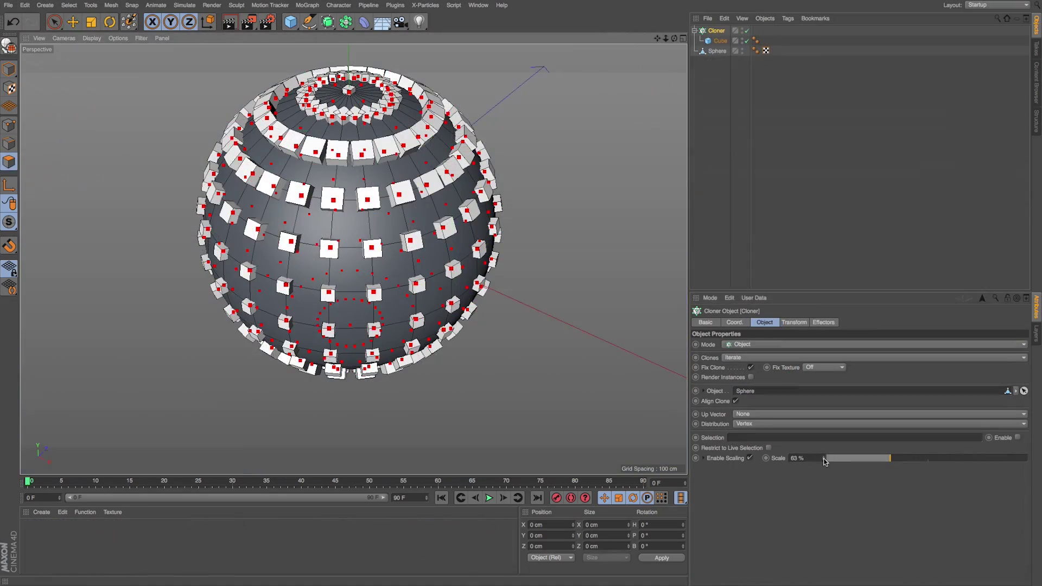
pyautogui.moveTo(879, 504); pyautogui.dragTo(879, 488)
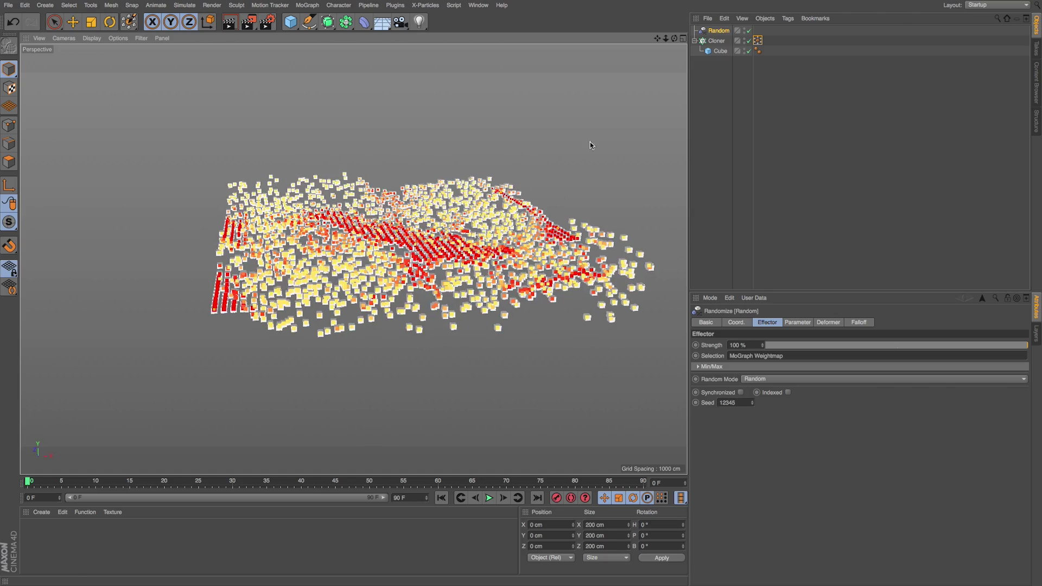
pyautogui.click(712, 32)
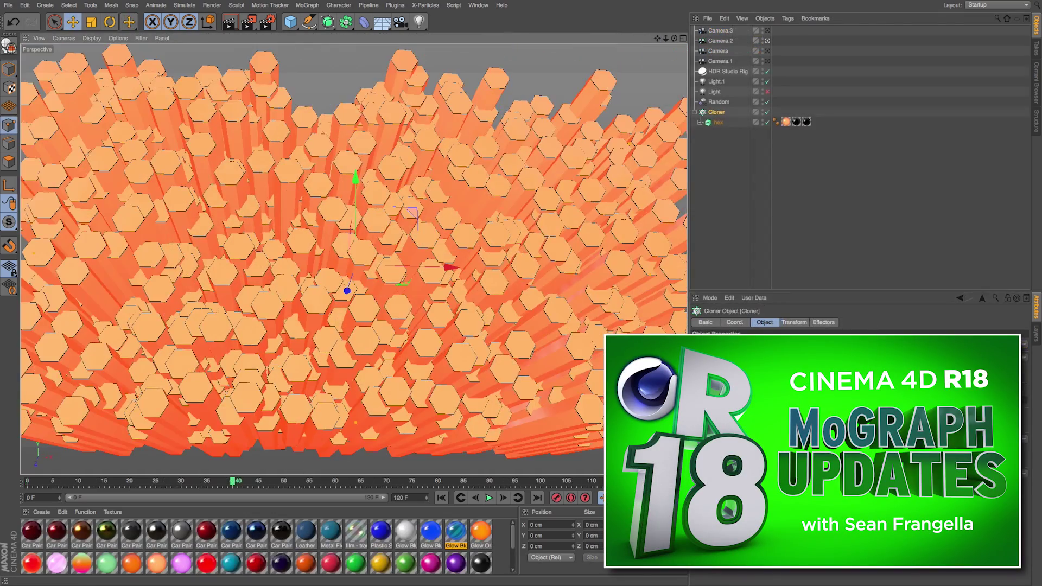
pyautogui.click(719, 102)
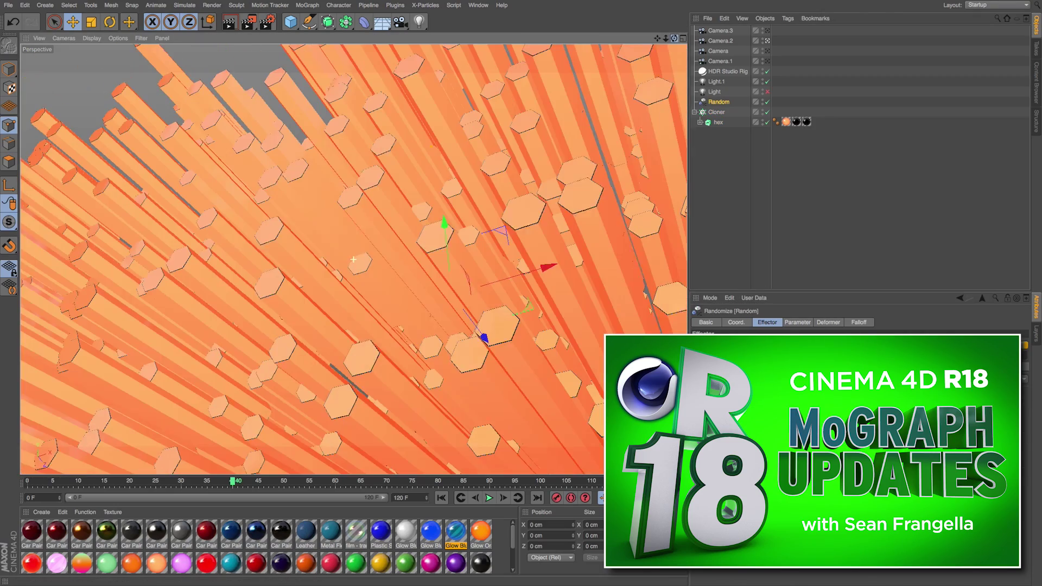
pyautogui.click(716, 112)
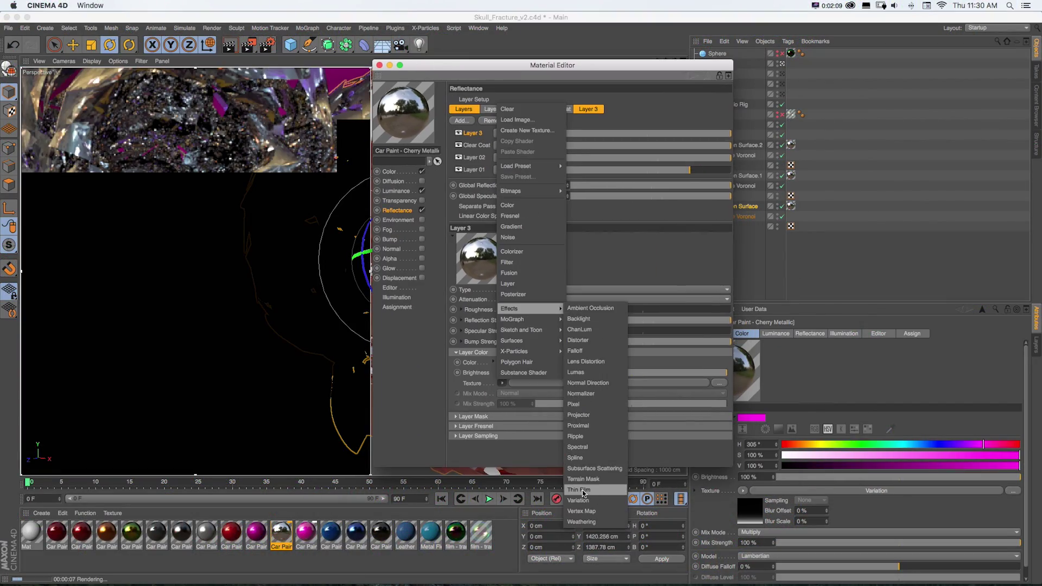
# Load a Thin Film shader into Reflectance Layer 3's texture with a thickness of 5000 nm.
pyautogui.click(579, 490)
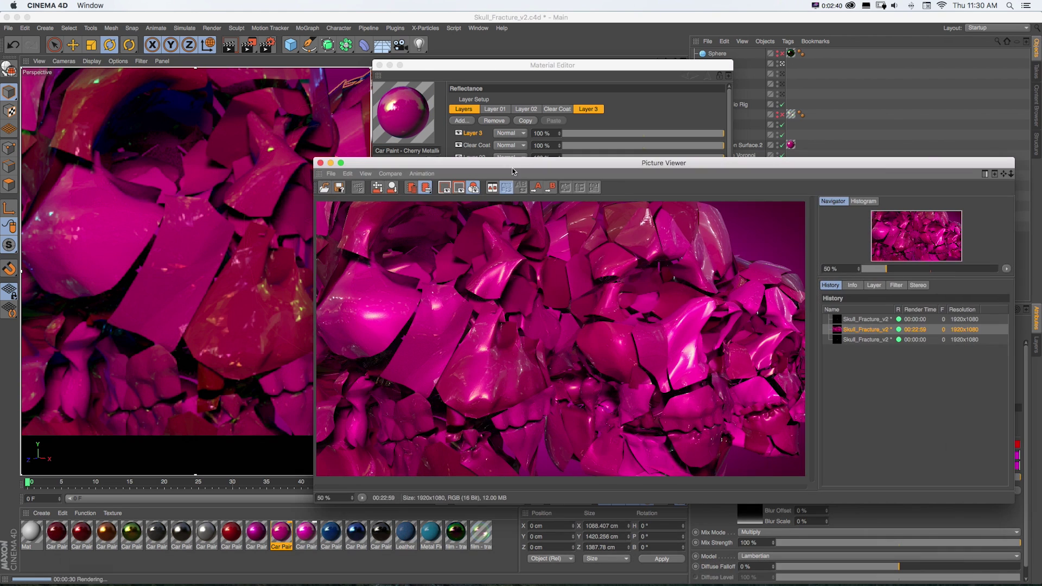
pyautogui.click(320, 163)
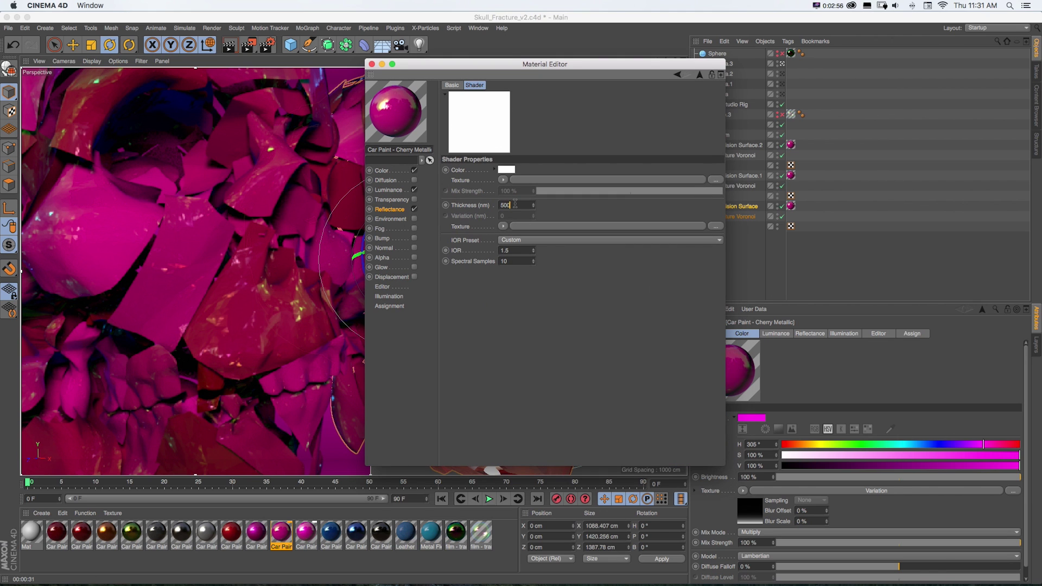
pyautogui.press('Return')
pyautogui.scroll(-5, 858, 380)
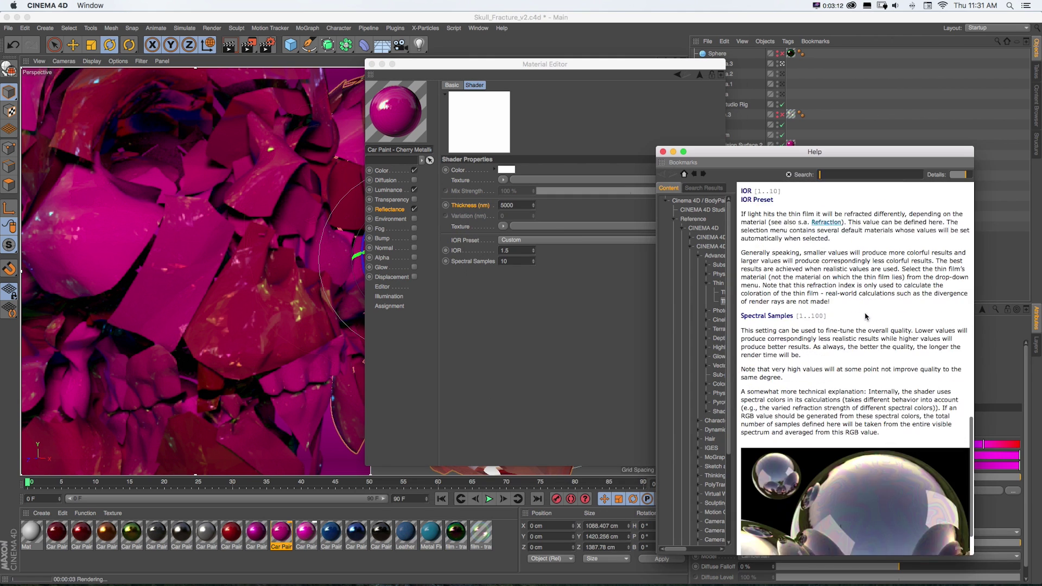
pyautogui.moveTo(468, 66); pyautogui.dragTo(476, 77)
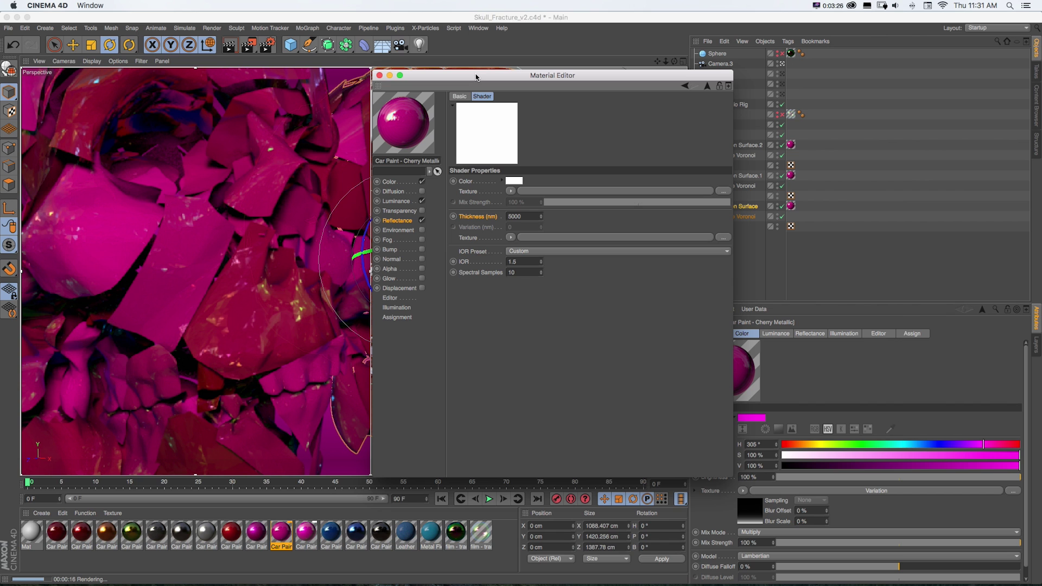
pyautogui.moveTo(476, 77); pyautogui.dragTo(472, 73)
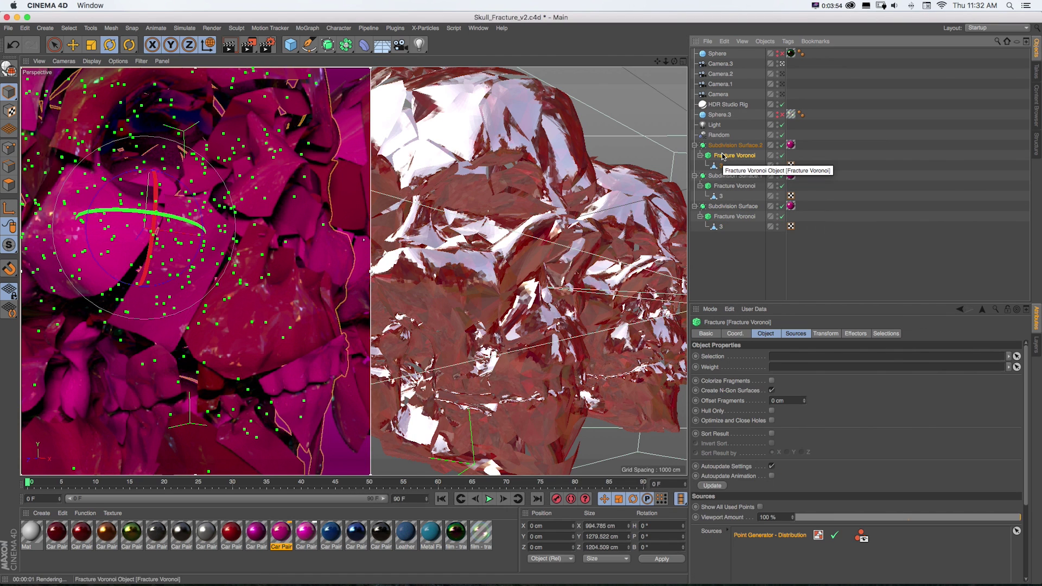
pyautogui.click(735, 156)
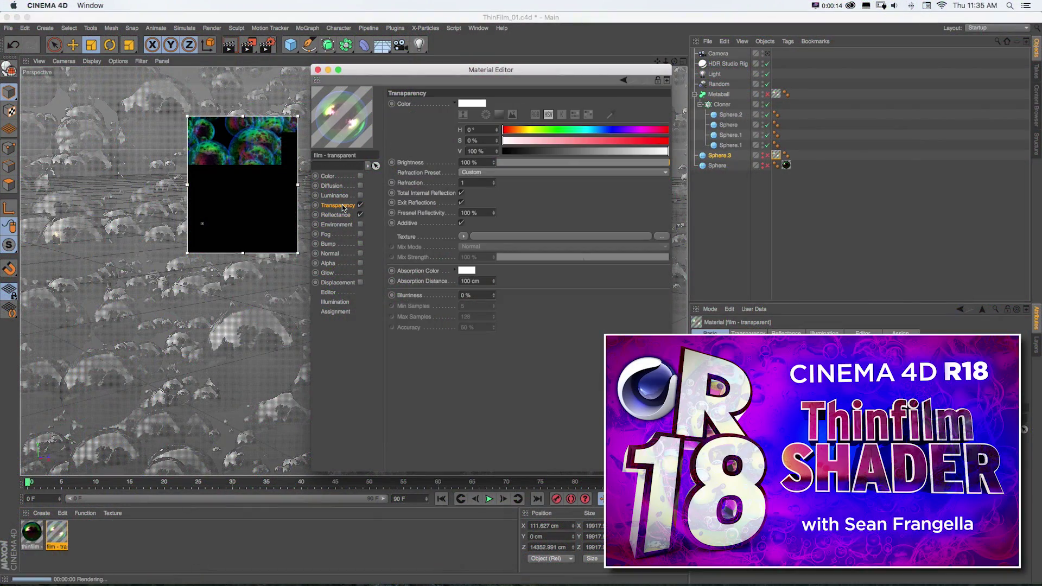
# Switch film - transparent between Transparency and Reflectance to show Layer 1's Thin Film texture.
pyautogui.click(338, 215)
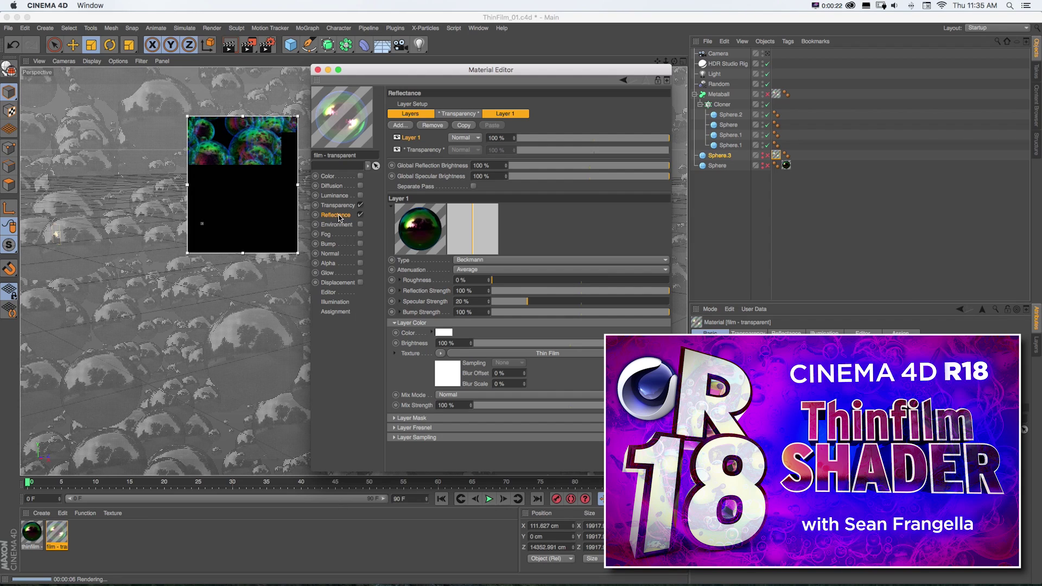
pyautogui.click(338, 206)
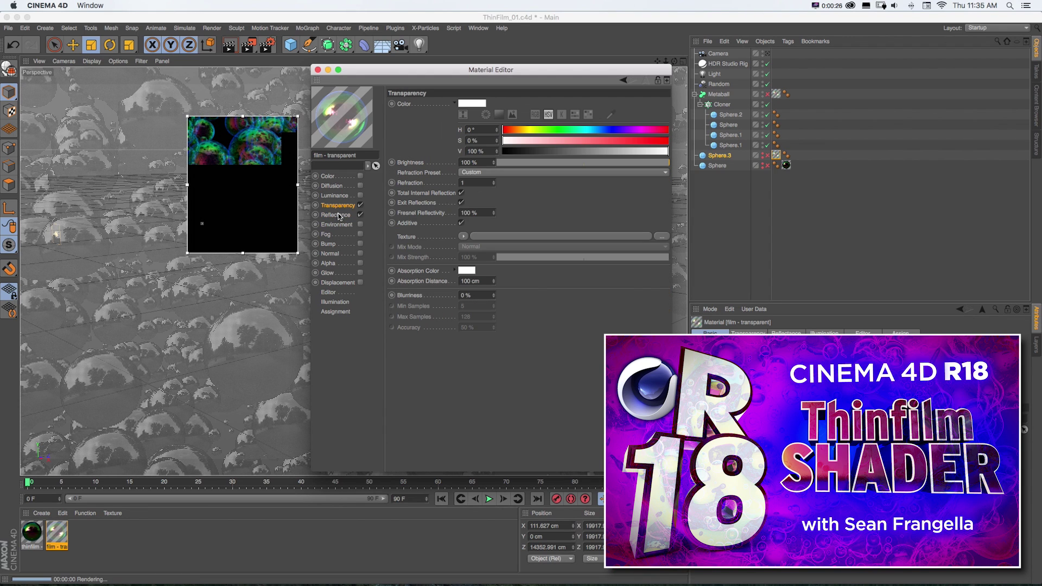
pyautogui.click(339, 216)
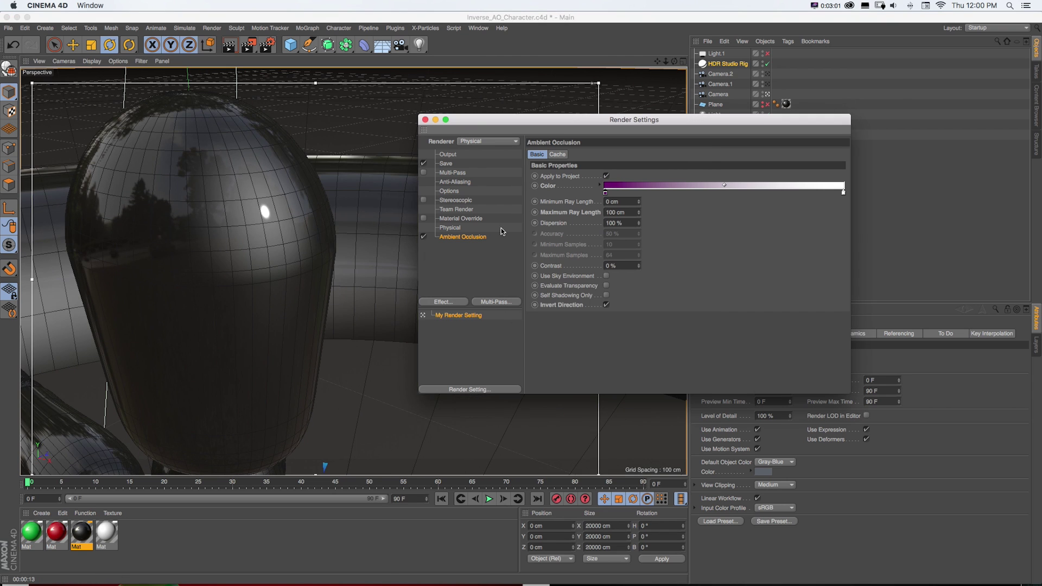
# Render the character with purple inverted ambient occlusion and edit the maximum ray length value.
pyautogui.press('super+r')
pyautogui.doubleClick(609, 213)
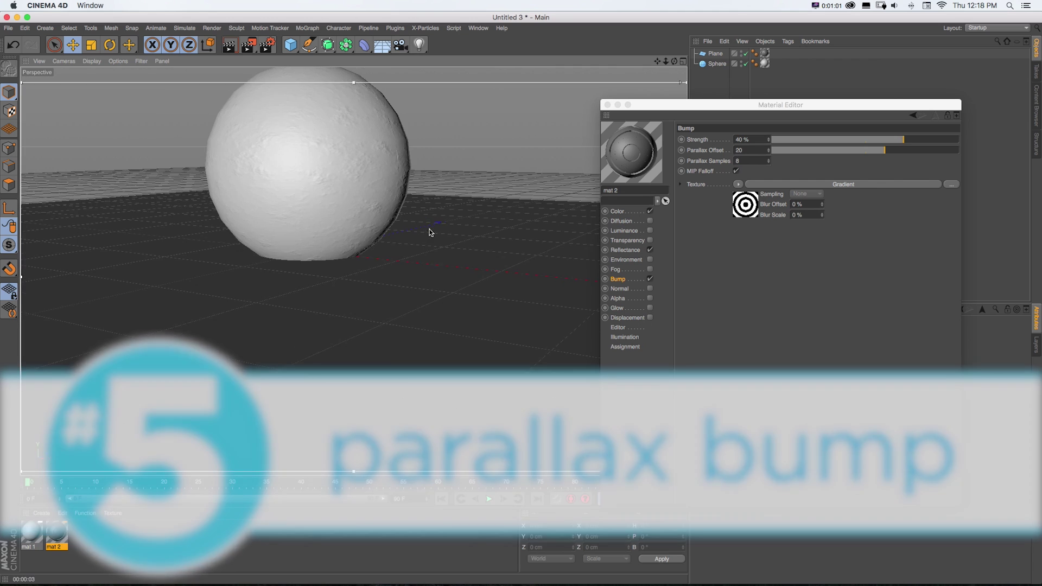
# Render the sphere scene repeatedly to check the bump, including with parallax offset 0.
pyautogui.press('super+r')
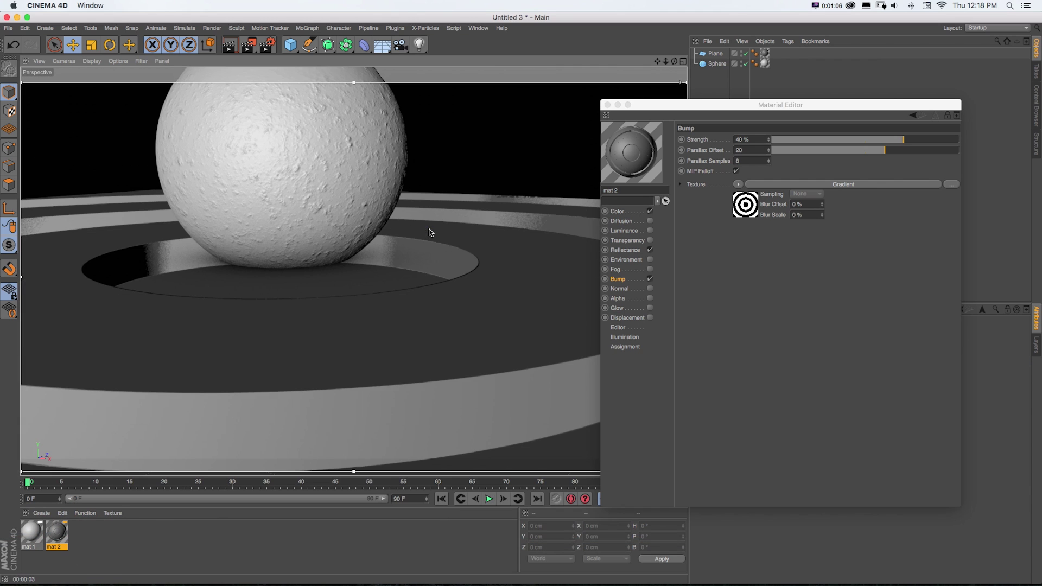
pyautogui.press('super+r')
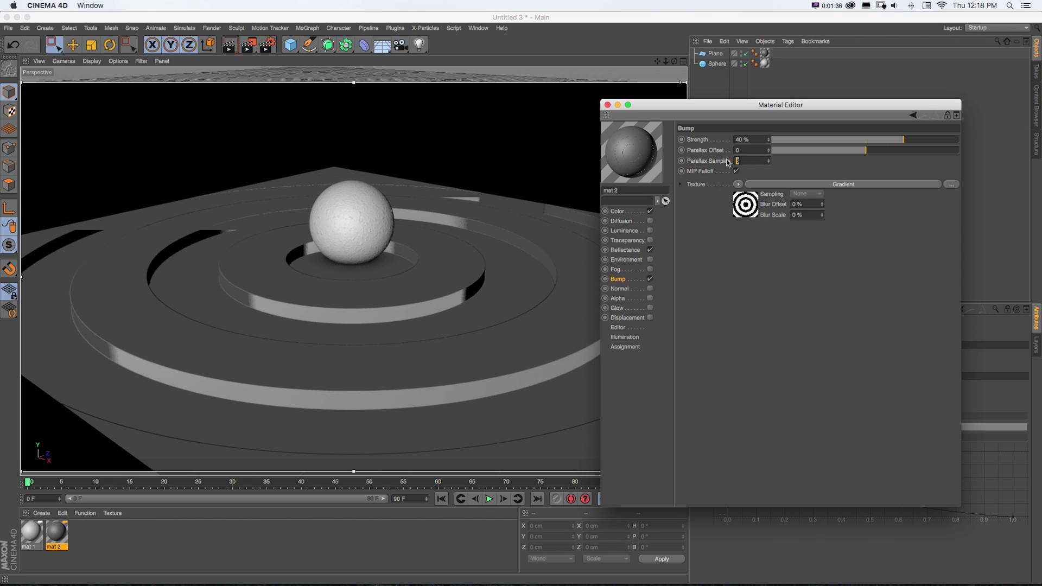
pyautogui.press('super+r')
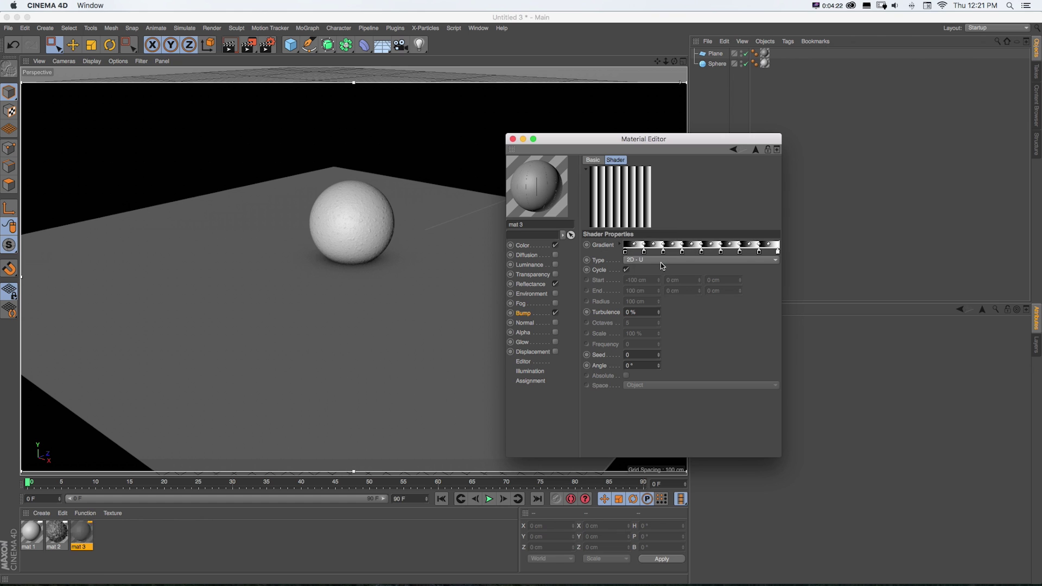
# Change mat 3's bump gradient Type to 2D - Circular and return to the editor view.
pyautogui.click(660, 260)
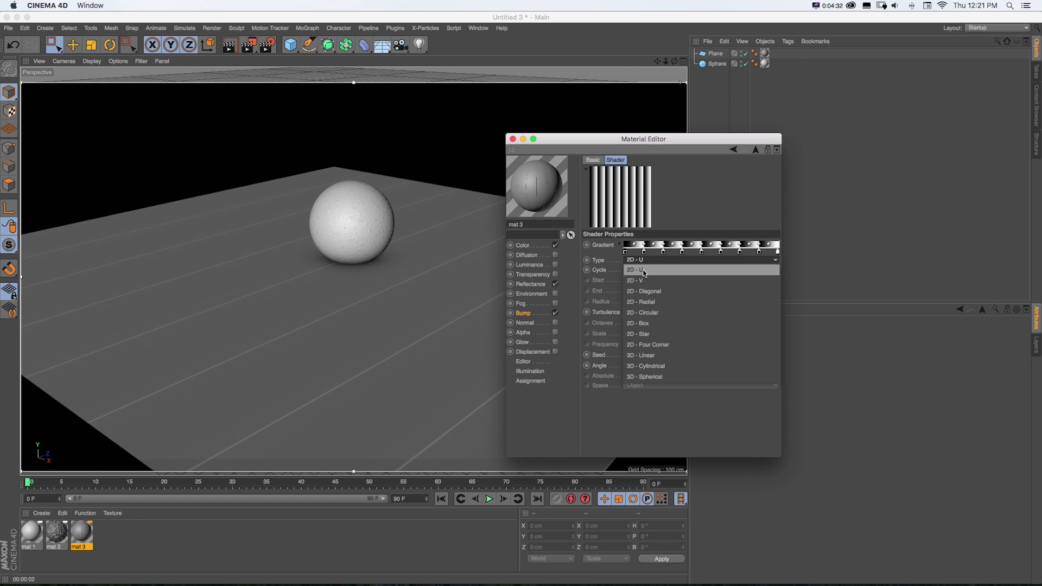
pyautogui.click(649, 268)
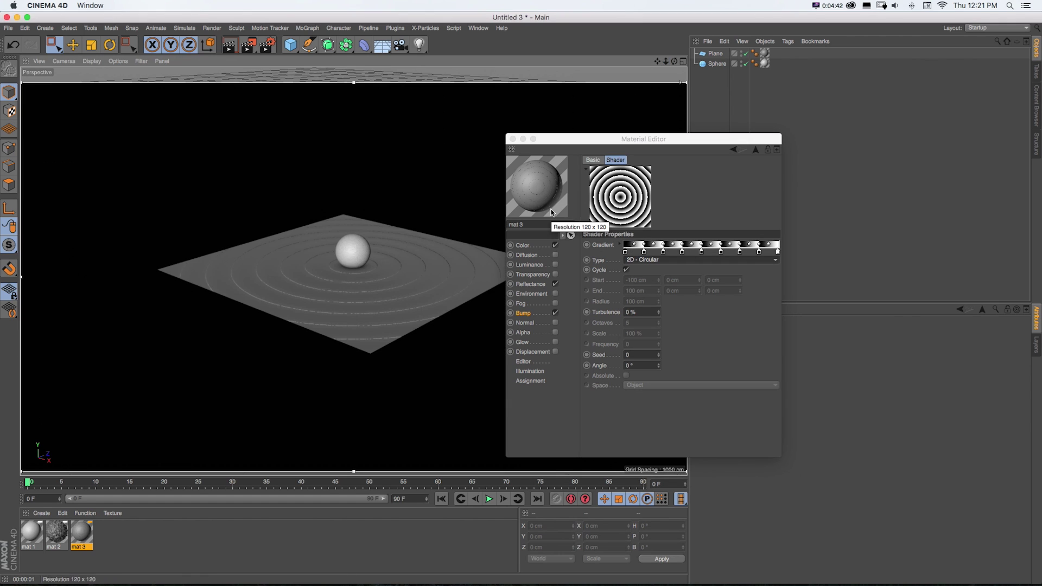
pyautogui.click(384, 281)
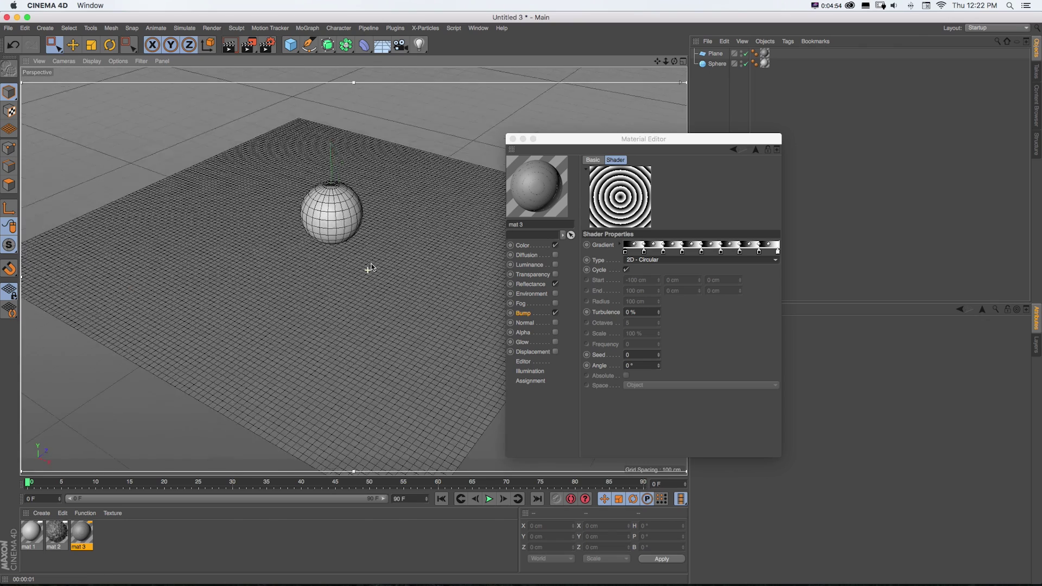
# Set mat 3's parallax offset to 24, parallax samples to 37 and bump strength to -20 %.
pyautogui.hotkey('ctrl', 'r')
pyautogui.click(524, 314)
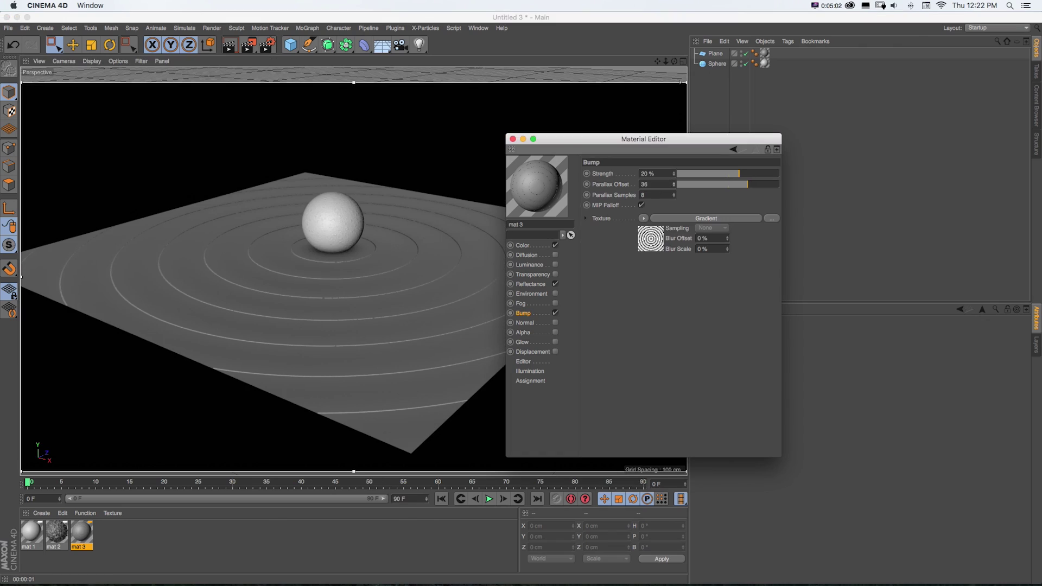
pyautogui.moveTo(673, 184); pyautogui.dragTo(673, 186)
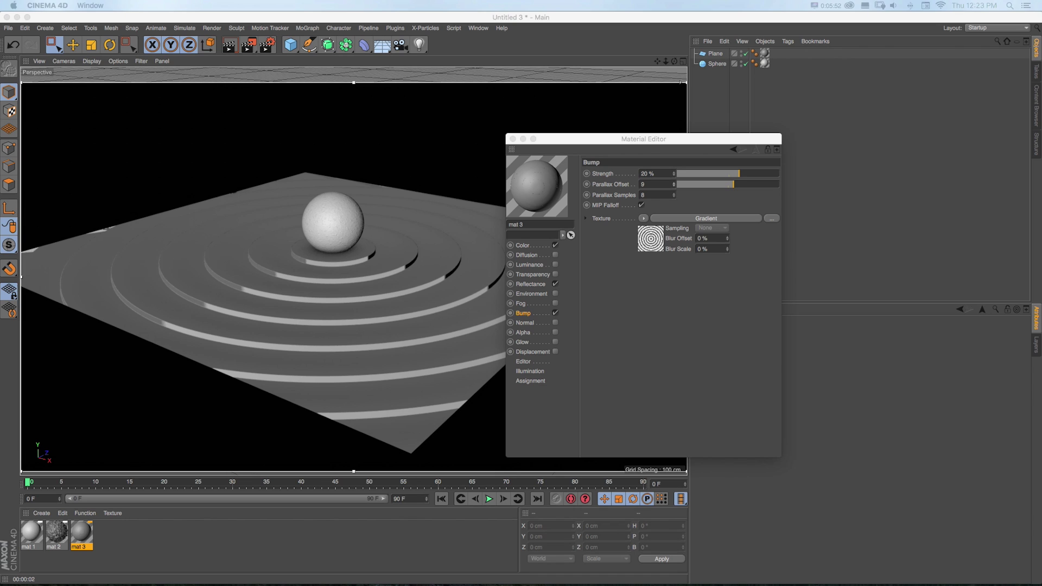
pyautogui.click(673, 374)
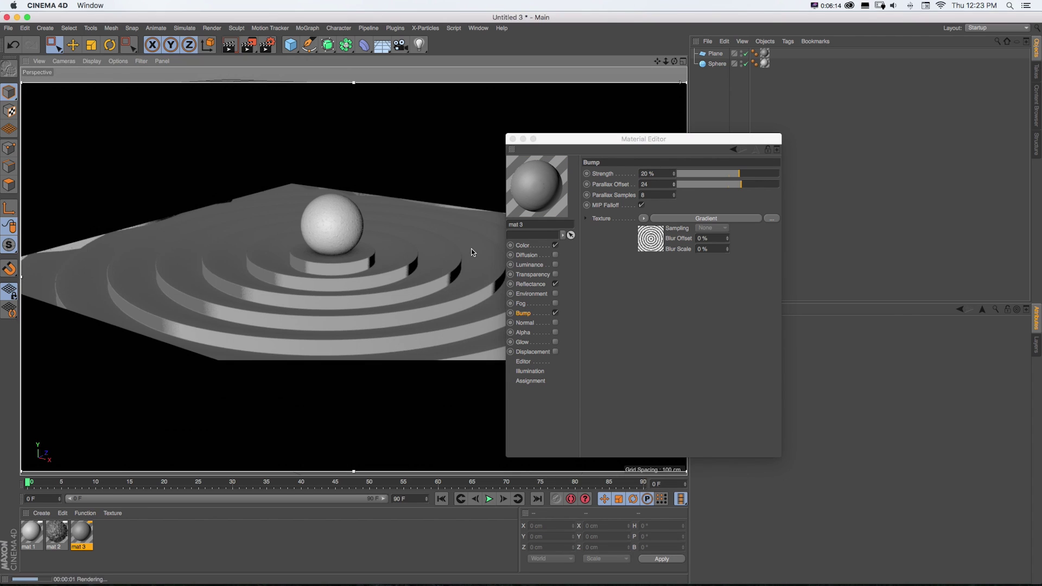
pyautogui.click(675, 197)
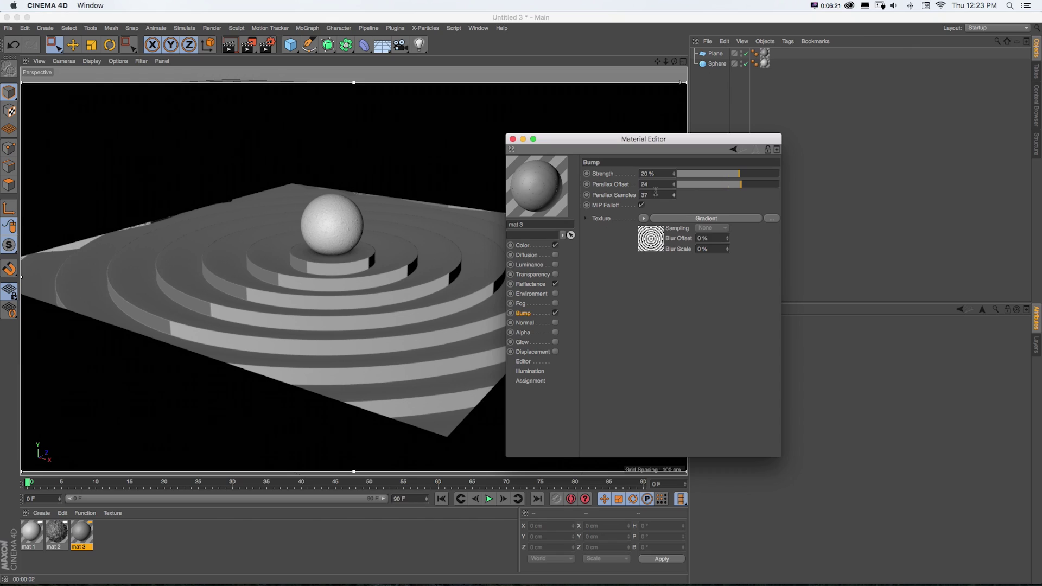
pyautogui.write('-20')
pyautogui.press('Return')
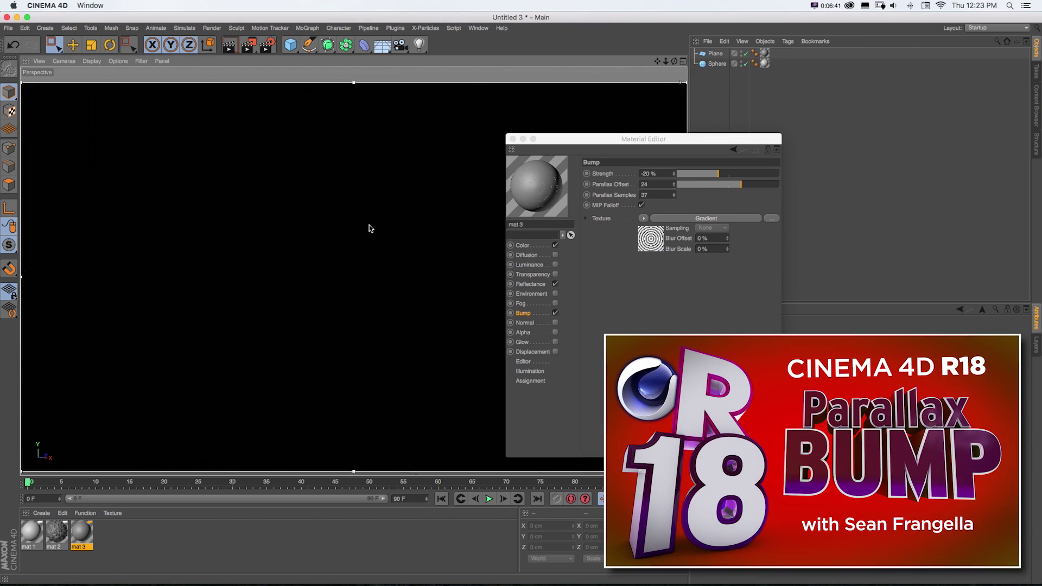
# Reset bump strength to 20 % and open Parallax Offset help, scrolling to Parallax mapping.
pyautogui.click(627, 173)
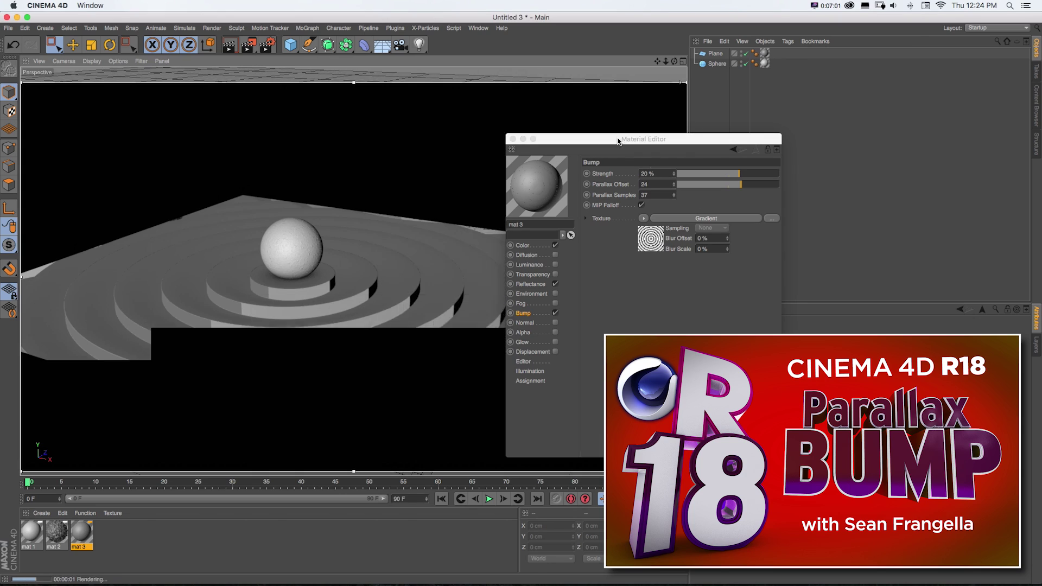
pyautogui.moveTo(643, 139); pyautogui.dragTo(533, 109)
pyautogui.rightClick(500, 155)
pyautogui.moveTo(792, 152); pyautogui.dragTo(755, 101)
pyautogui.scroll(-15, 791, 253)
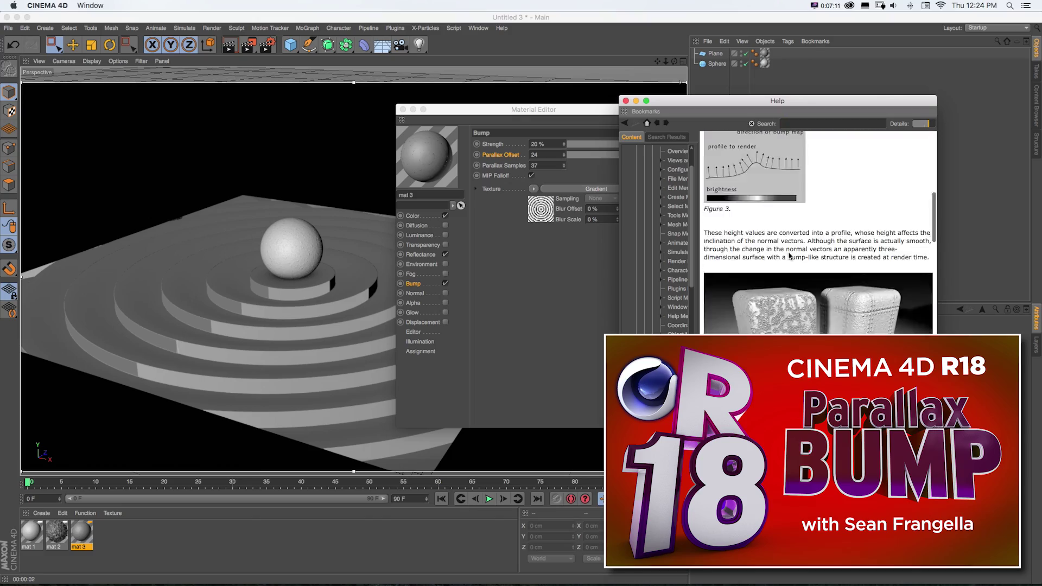
pyautogui.scroll(-5, 792, 252)
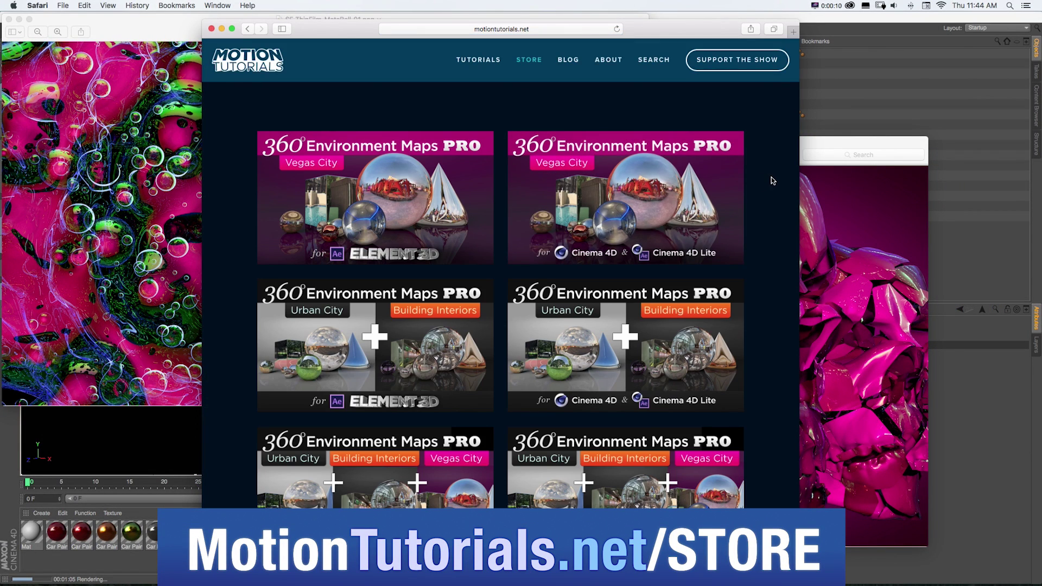
# Scroll the store listings and open the 360° Environment Maps Pro ULTRA Bundle product page.
pyautogui.scroll(-2, 772, 181)
pyautogui.scroll(-1, 772, 180)
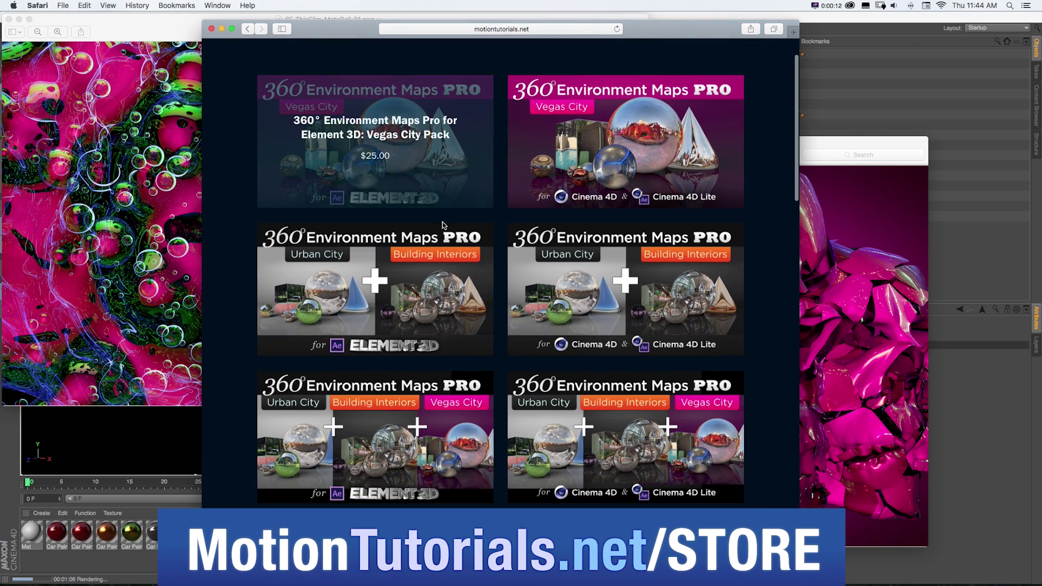
pyautogui.scroll(-20, 624, 293)
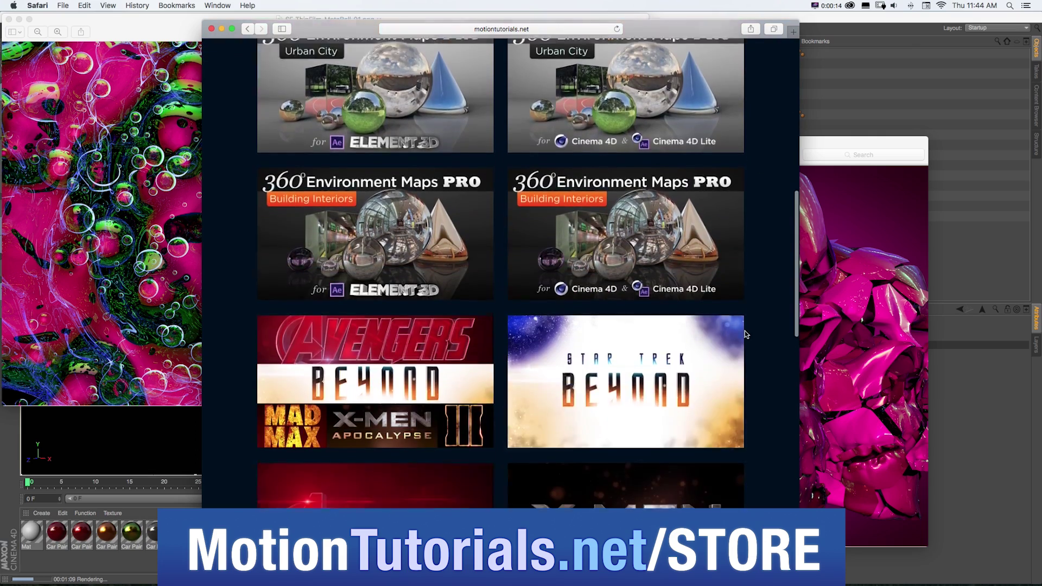
pyautogui.scroll(-10, 770, 330)
pyautogui.scroll(15, 770, 327)
pyautogui.scroll(7, 769, 327)
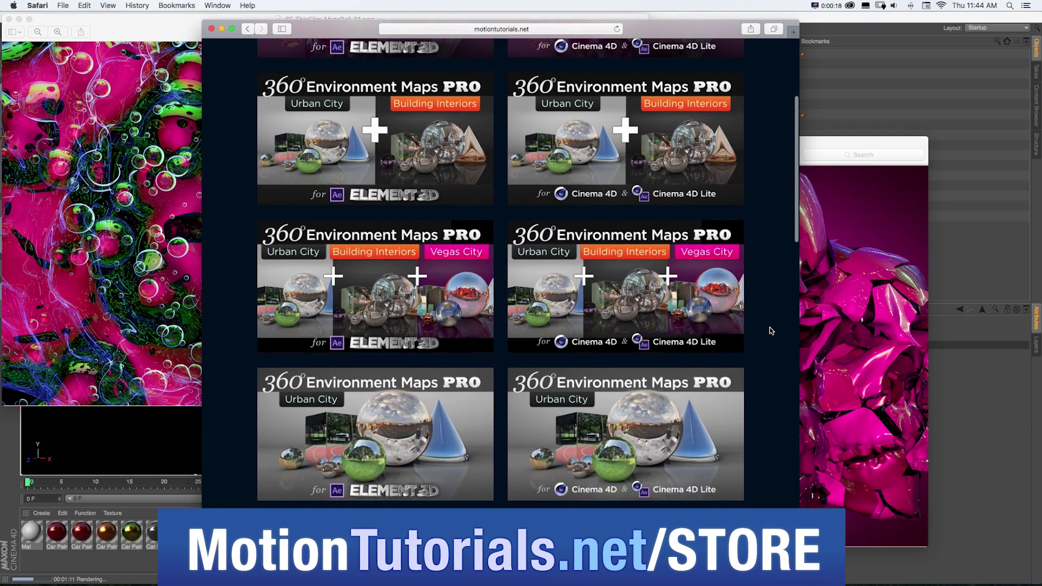
pyautogui.click(567, 285)
# Page through the ULTRA Bundle panorama sets, then advance to the next template project image.
pyautogui.scroll(-10, 760, 249)
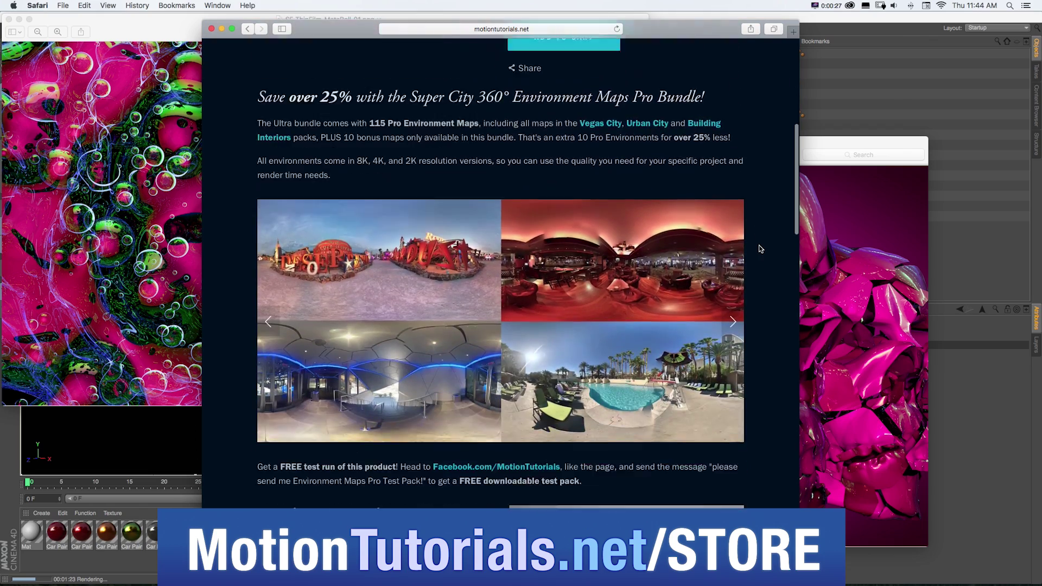
pyautogui.scroll(-3, 760, 249)
pyautogui.click(733, 222)
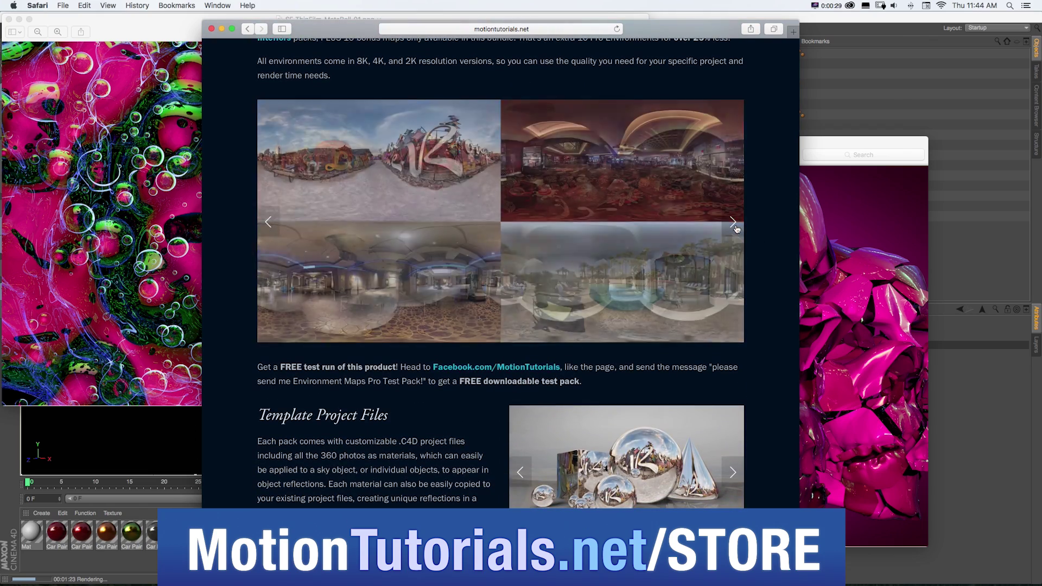
pyautogui.click(733, 222)
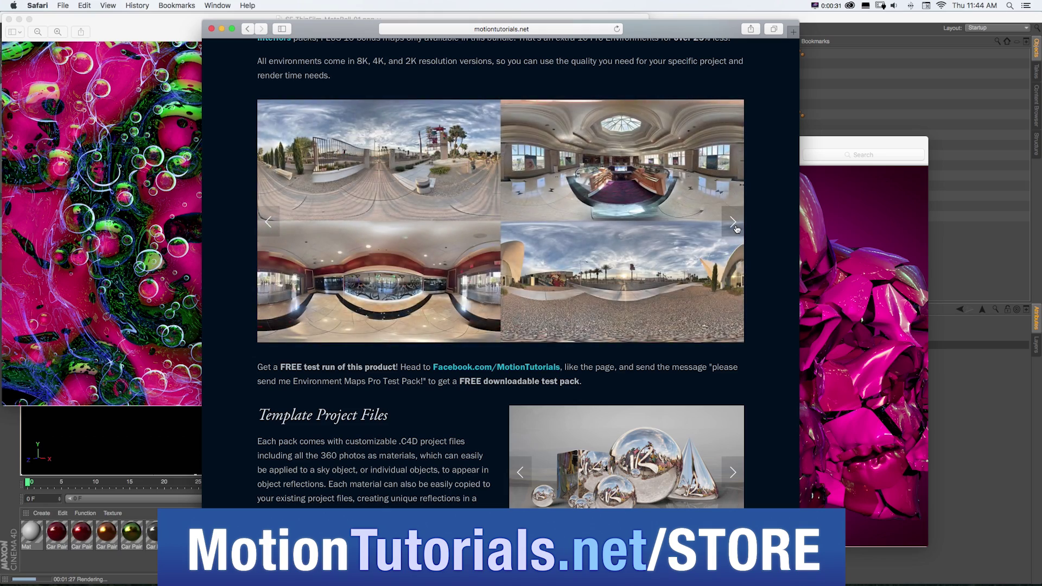
pyautogui.click(733, 222)
pyautogui.click(733, 222)
pyautogui.click(733, 222)
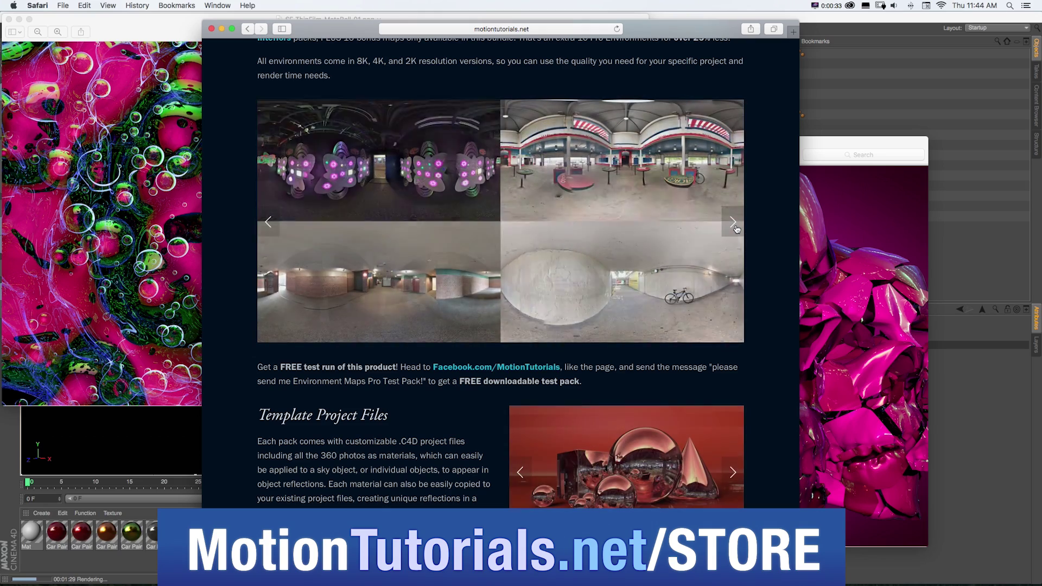
pyautogui.click(737, 228)
pyautogui.click(736, 228)
pyautogui.click(737, 228)
pyautogui.scroll(-9, 736, 229)
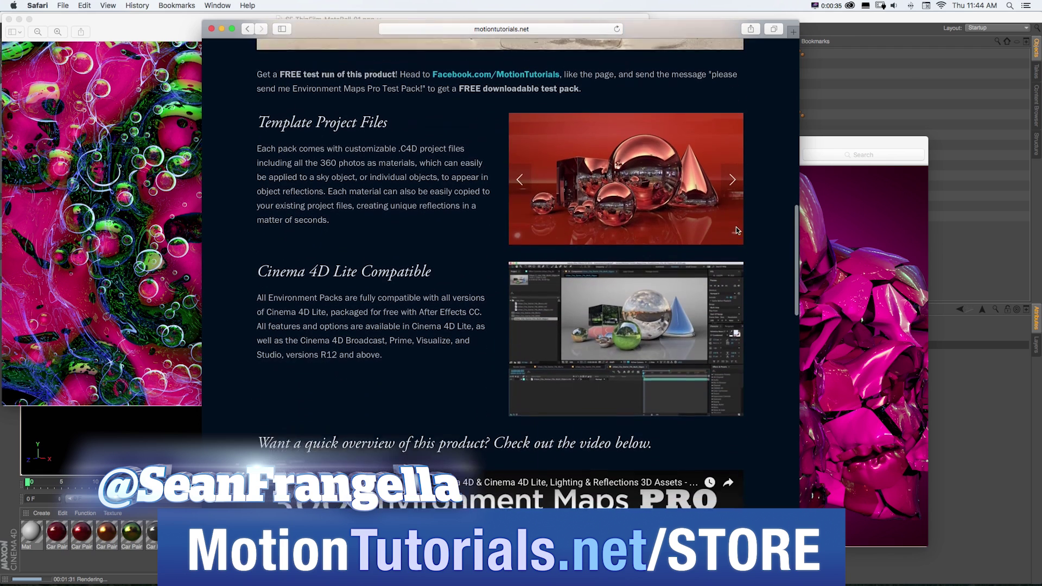
pyautogui.click(732, 179)
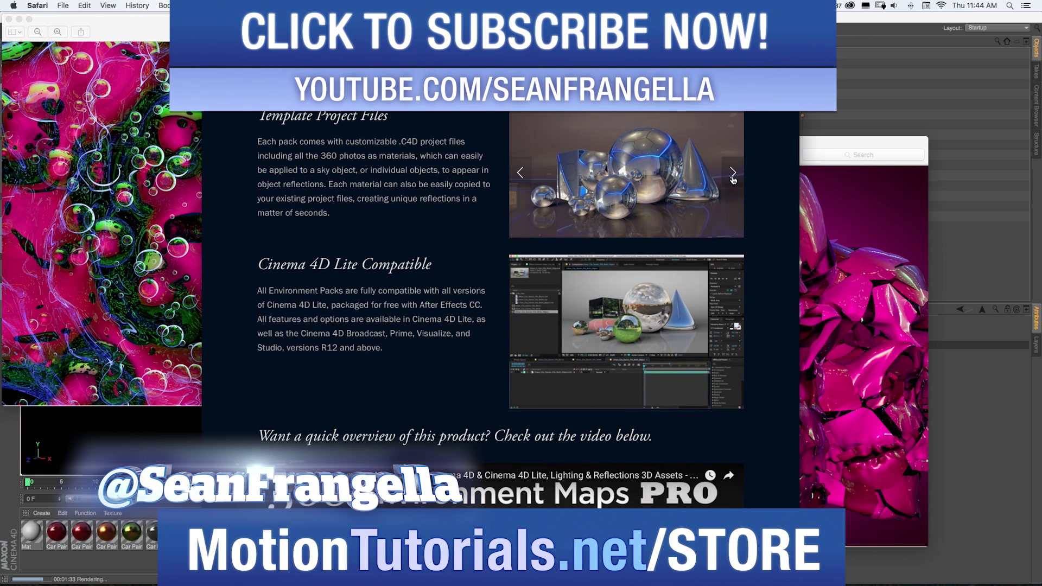
# Advance the template project gallery to the glass spheres, cubes and cone render, then skim the page below.
pyautogui.click(733, 176)
pyautogui.click(737, 175)
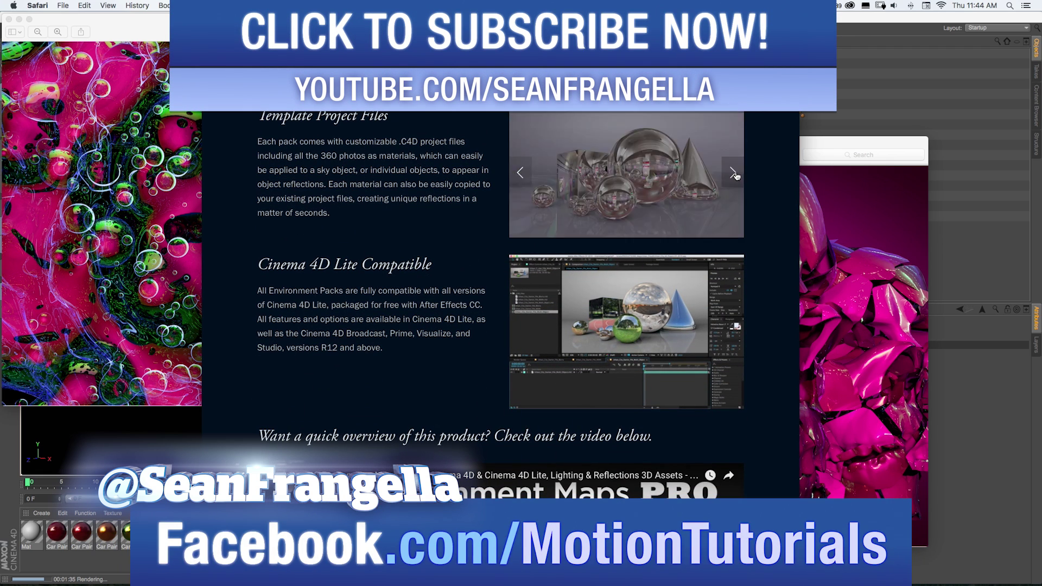
pyautogui.scroll(-10, 743, 177)
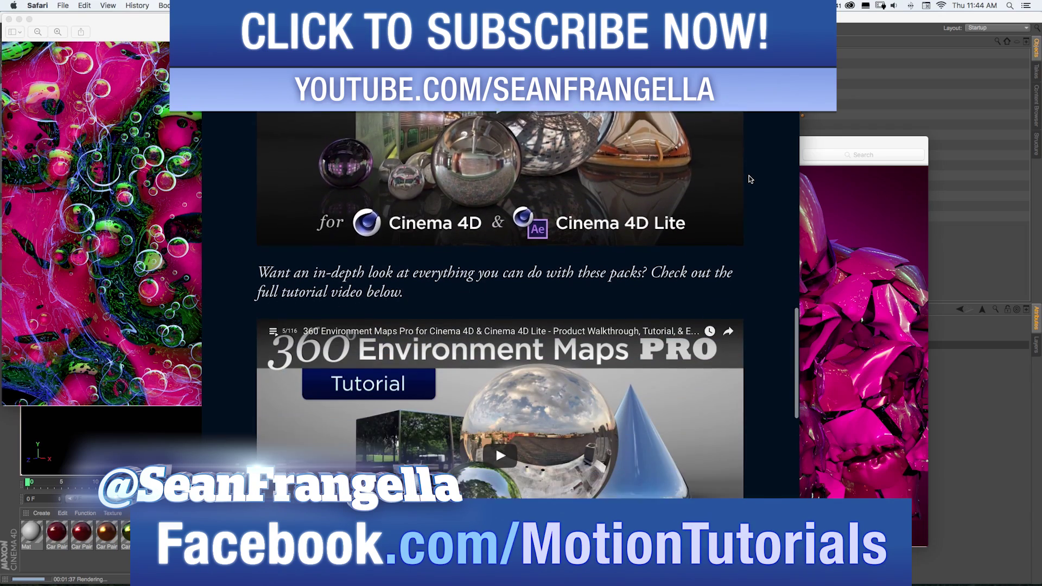
pyautogui.scroll(-5, 749, 179)
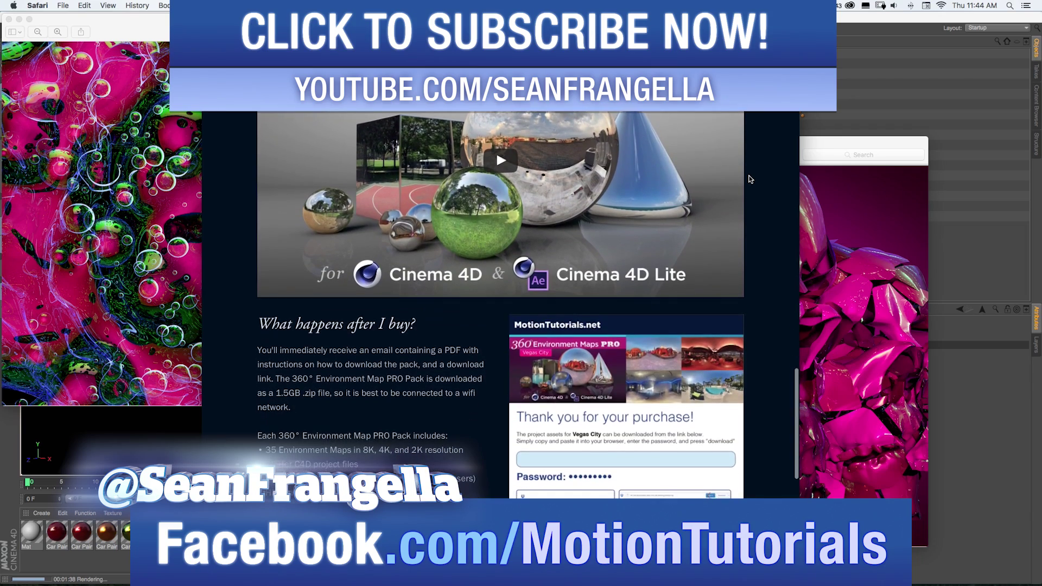
pyautogui.scroll(15, 750, 179)
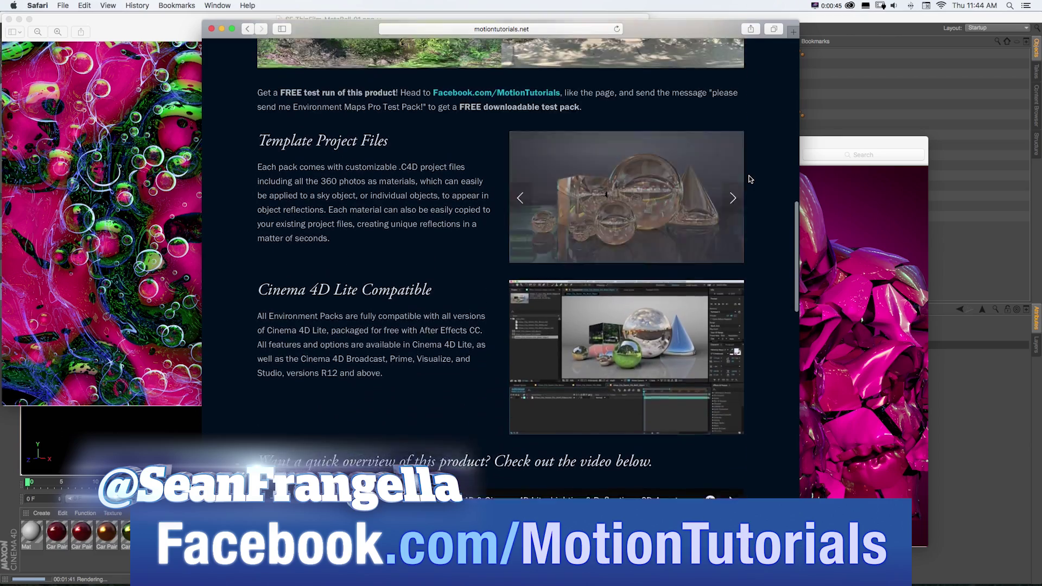